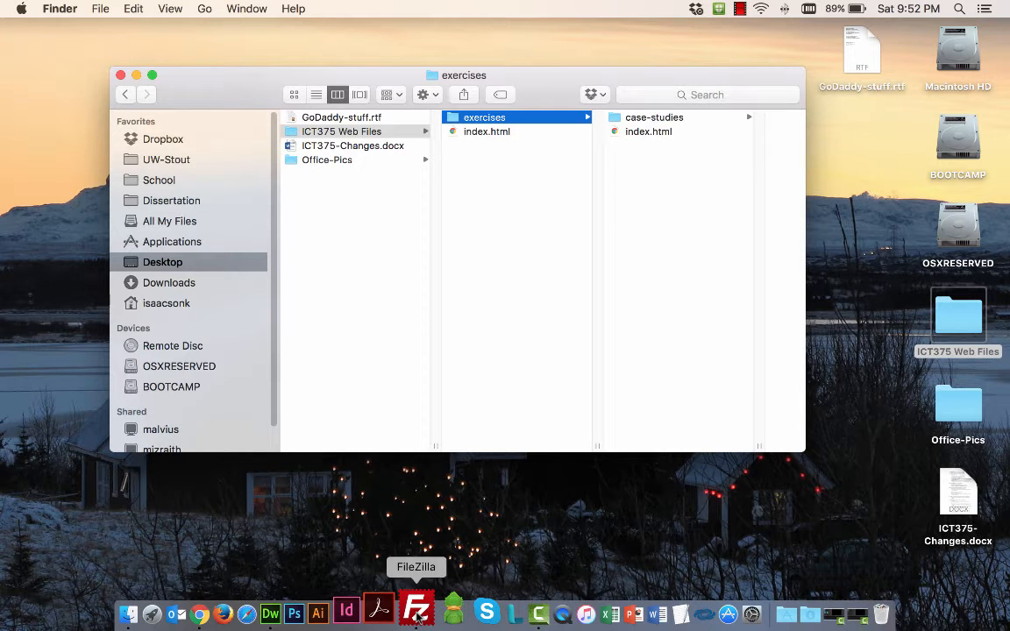
Step: Switch to FileZilla and connect to the saved ICT 375 Demo site through the Site Manager
click(418, 611)
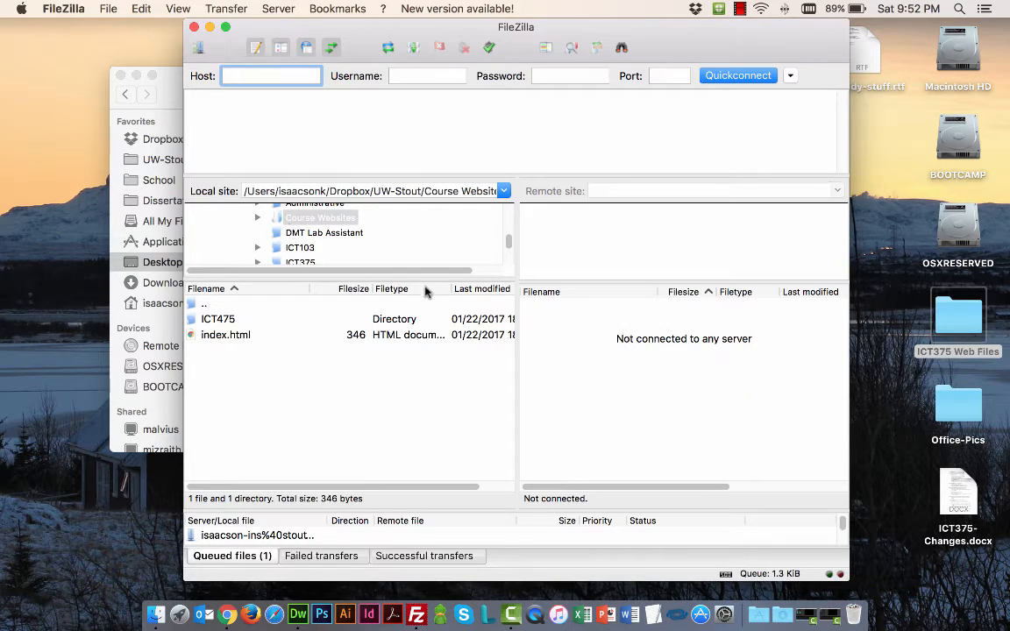
click(391, 280)
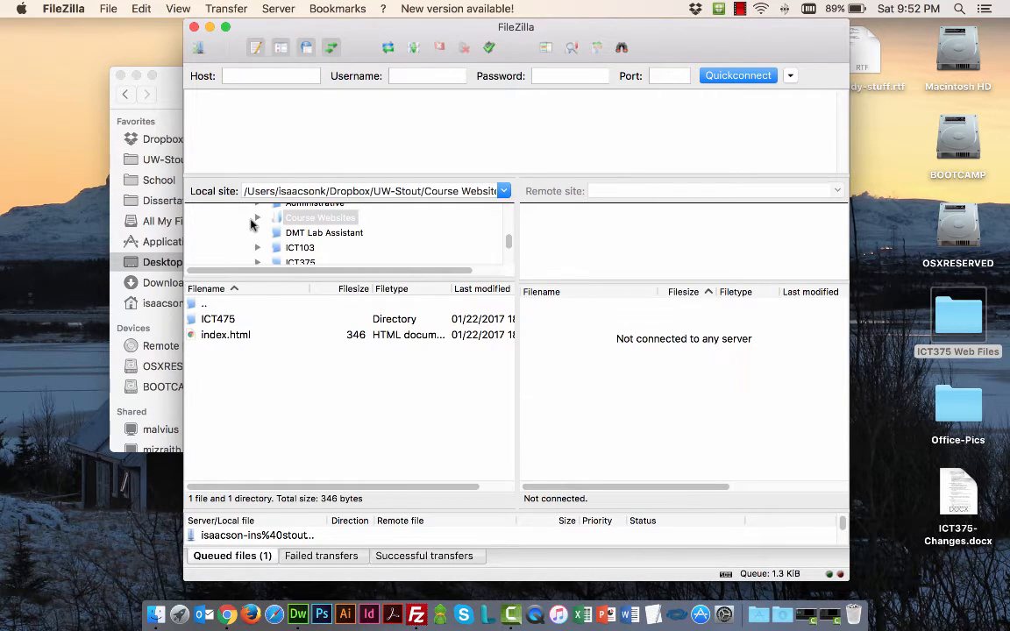
click(164, 94)
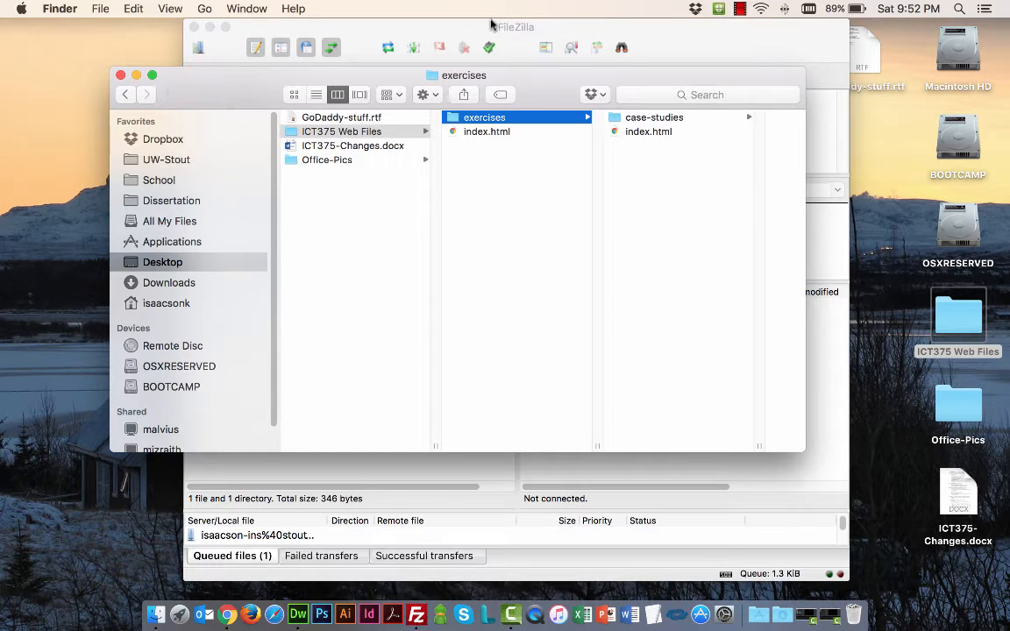
click(370, 29)
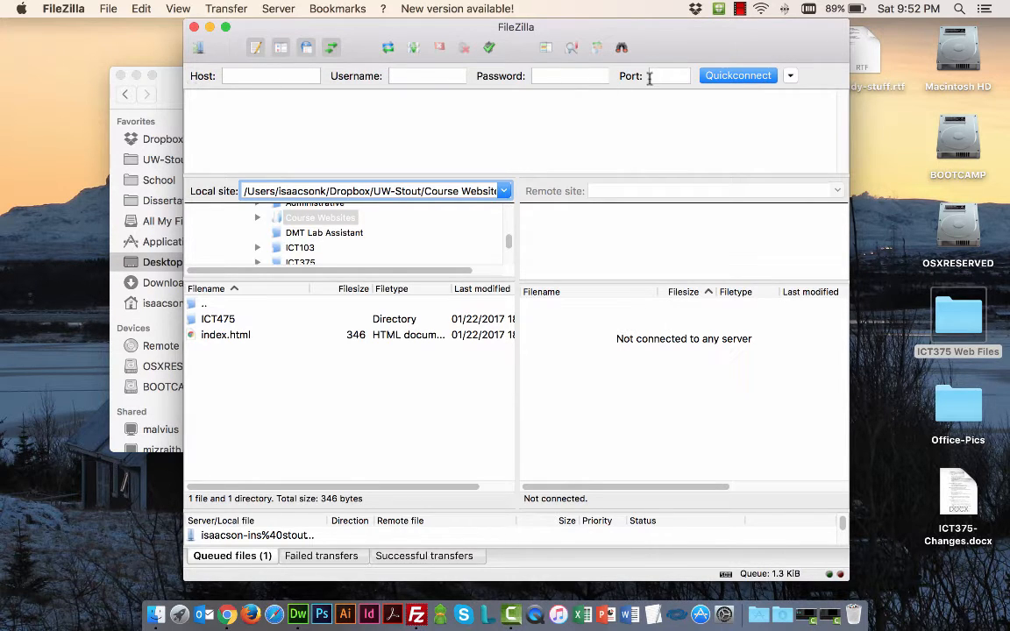
click(199, 49)
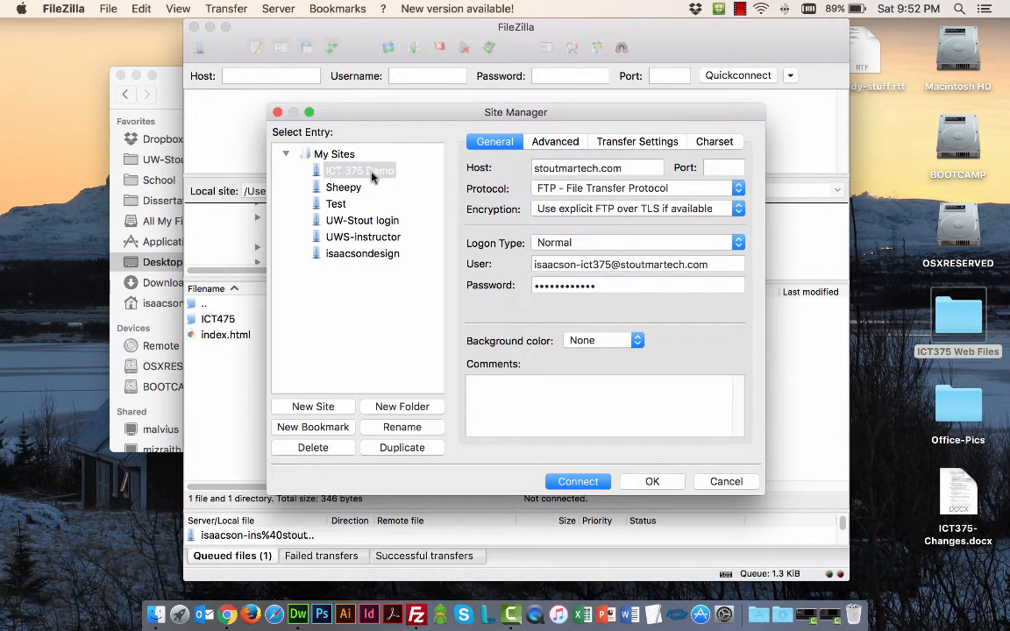
click(577, 482)
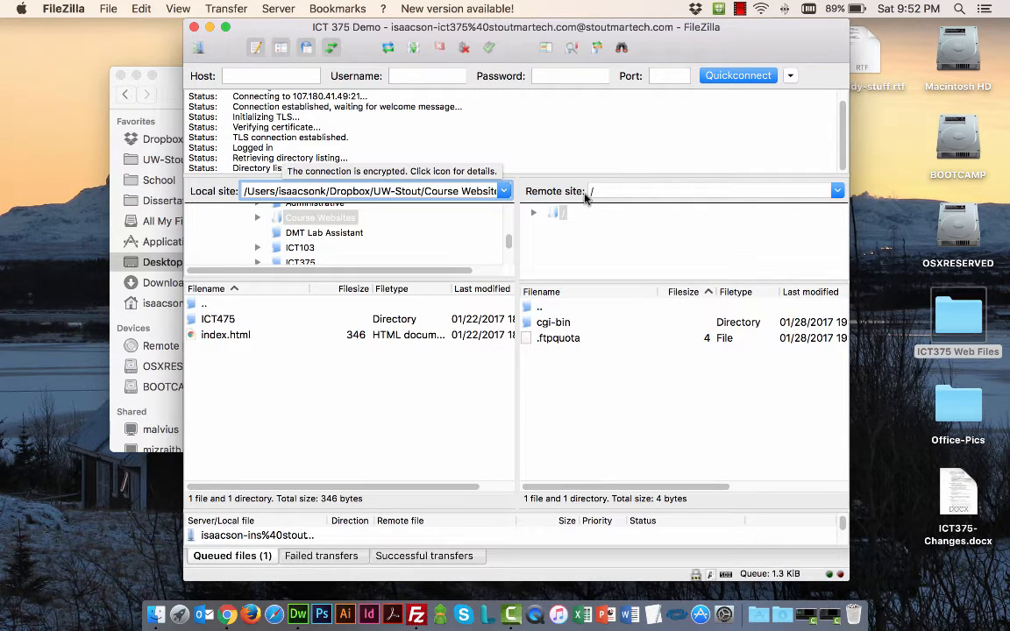
click(594, 193)
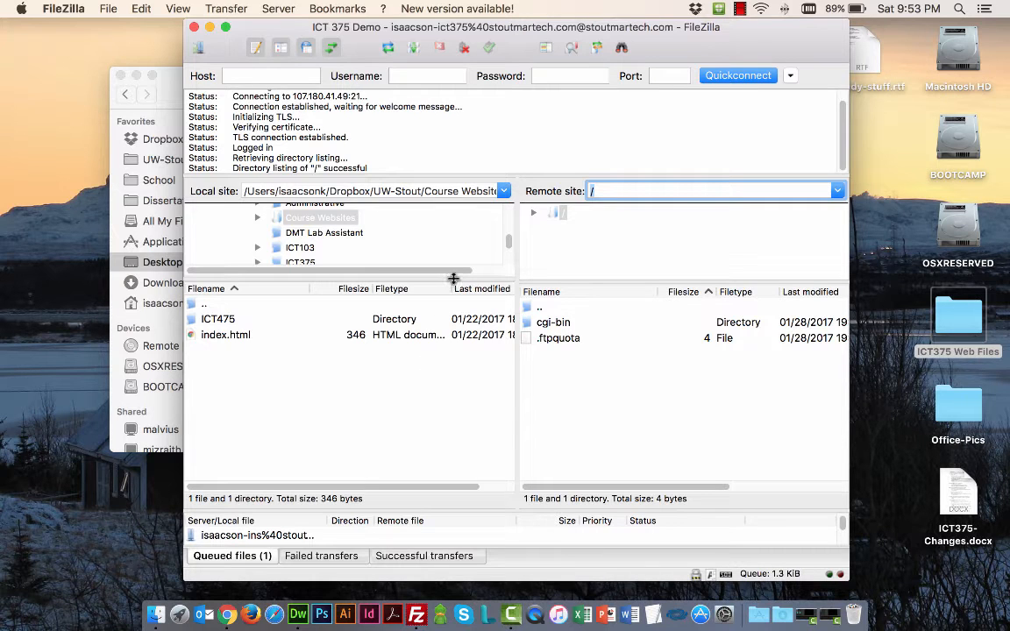
Step: Enlarge the local directory tree, open the UW-Stout folder and highlight its local site path
drag(454, 279, 442, 354)
scroll(298, 285, up, 3)
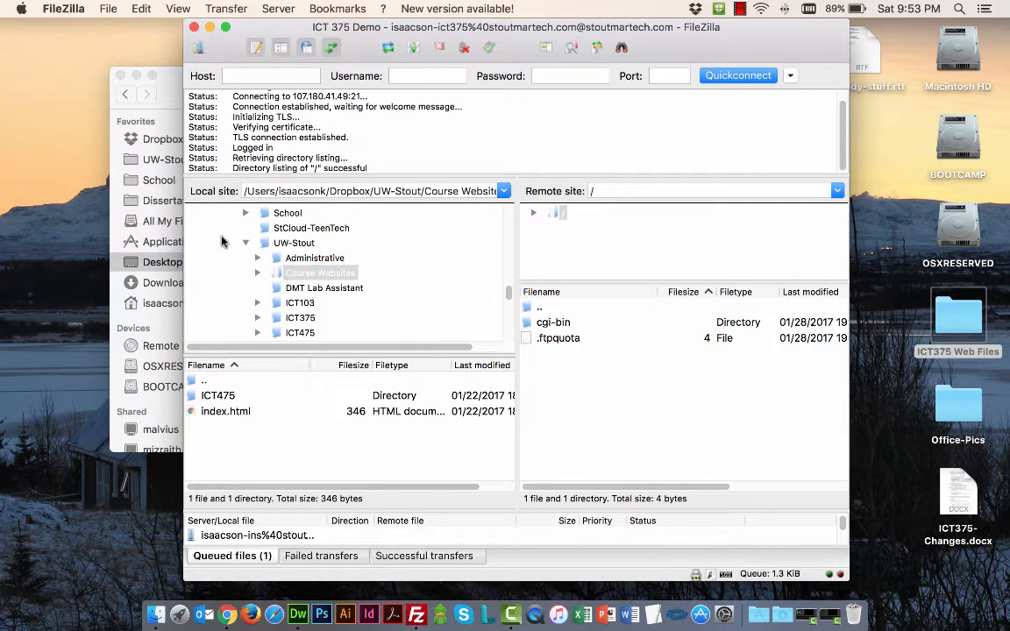
click(247, 245)
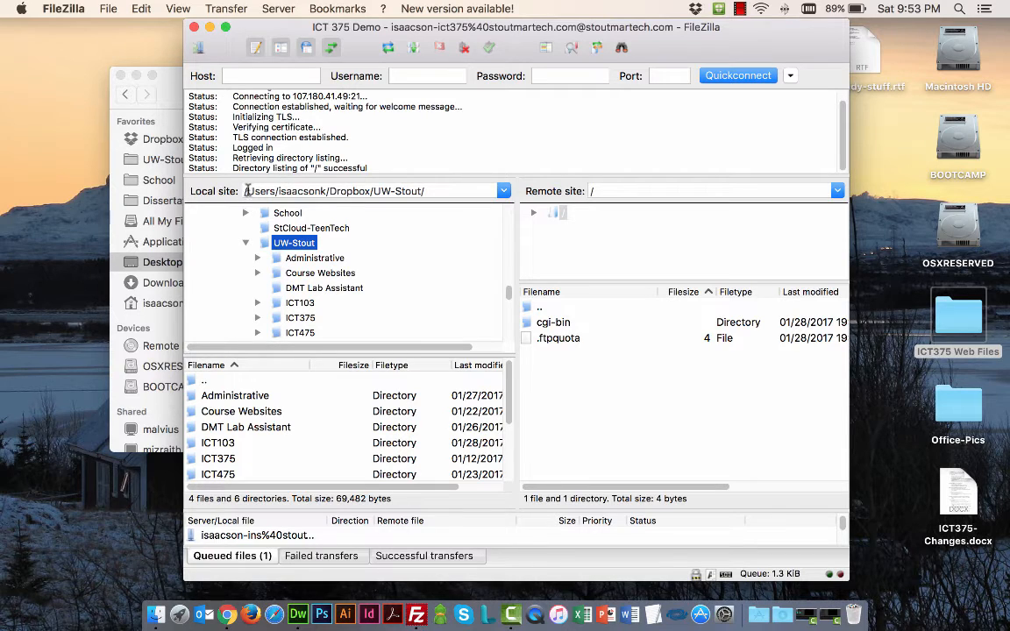
drag(246, 190, 272, 190)
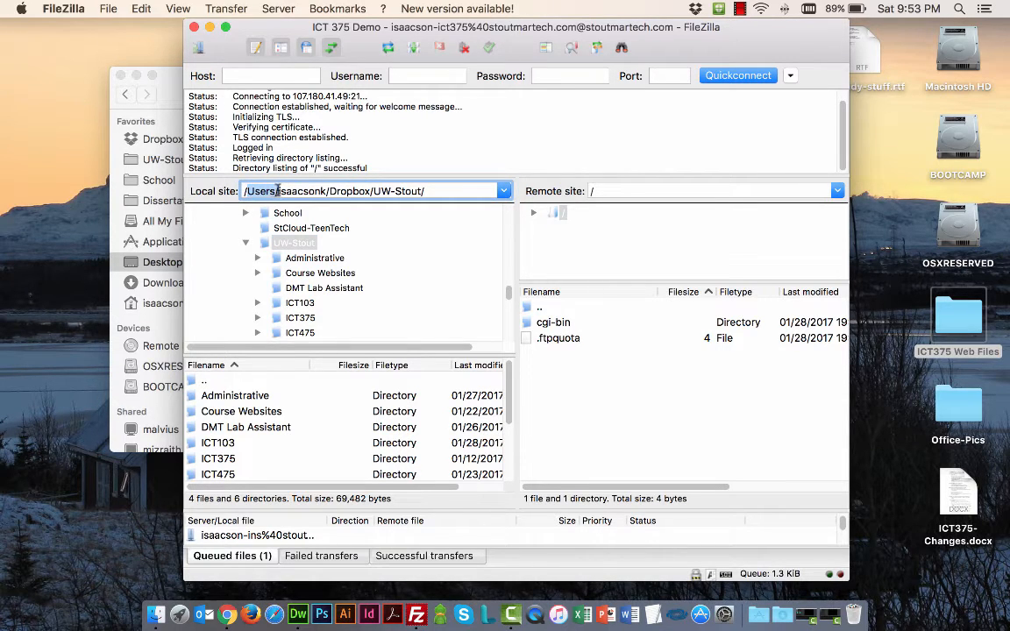
drag(279, 191, 465, 191)
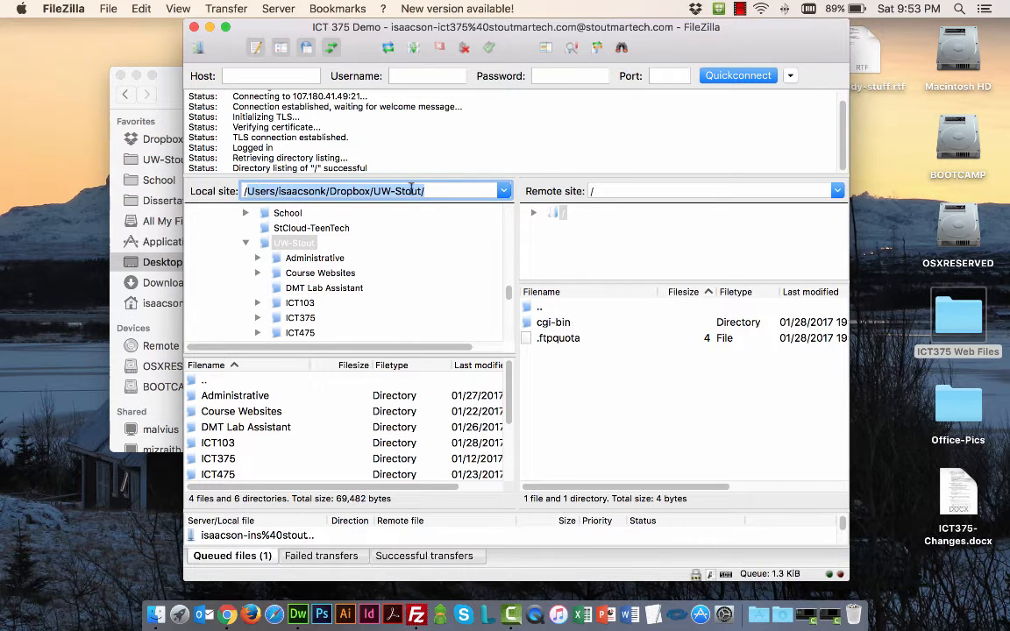
Step: Collapse the UW-Stout and Dropbox folders in the local tree and open the Desktop folder
scroll(387, 286, up, 1)
click(246, 292)
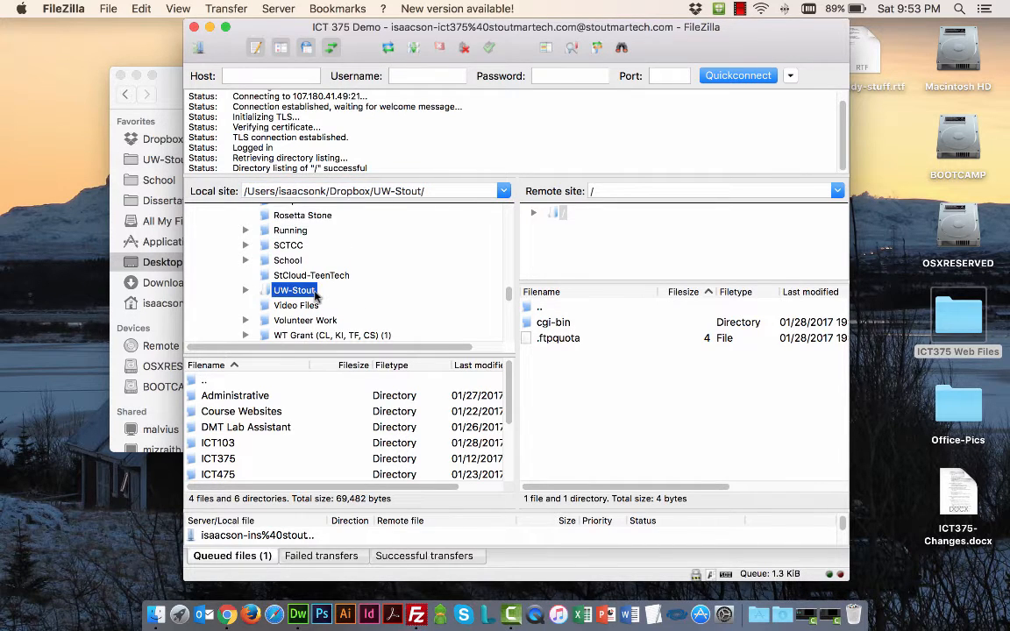
scroll(316, 295, up, 5)
scroll(315, 296, up, 6)
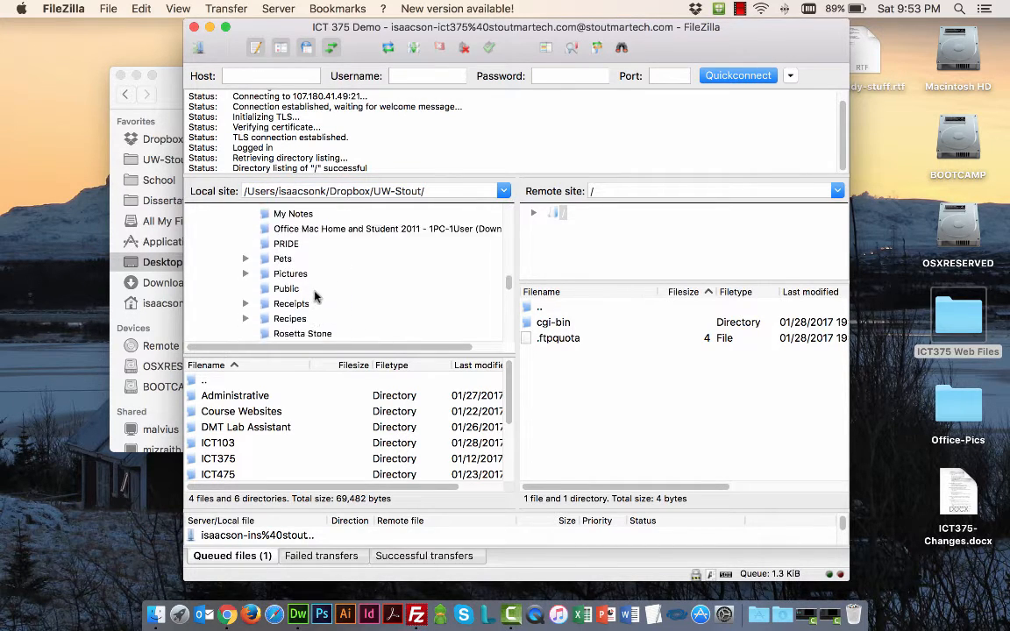
scroll(316, 299, up, 10)
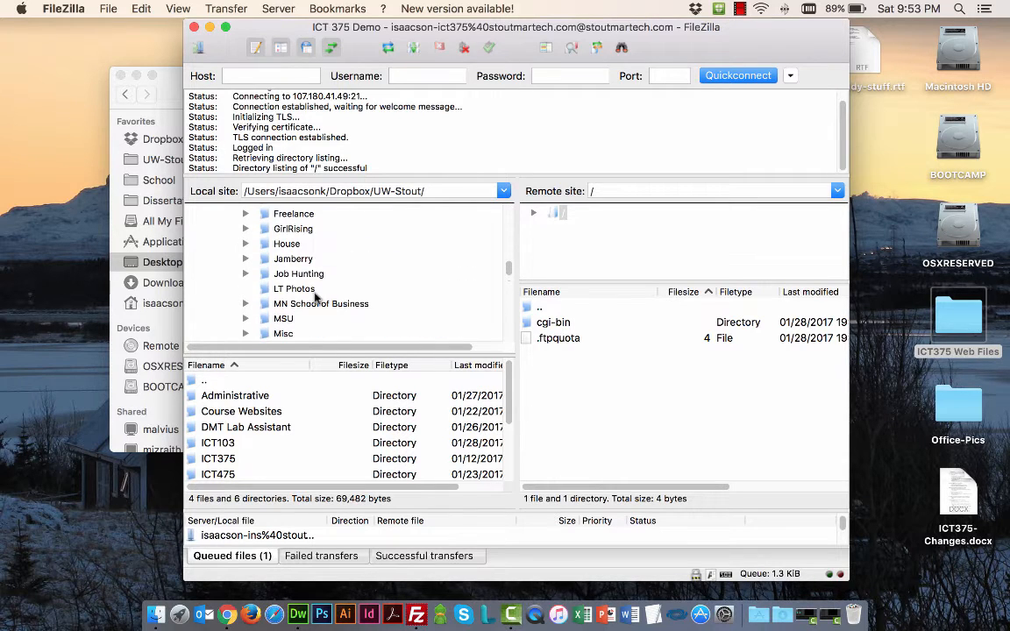
scroll(316, 299, up, 3)
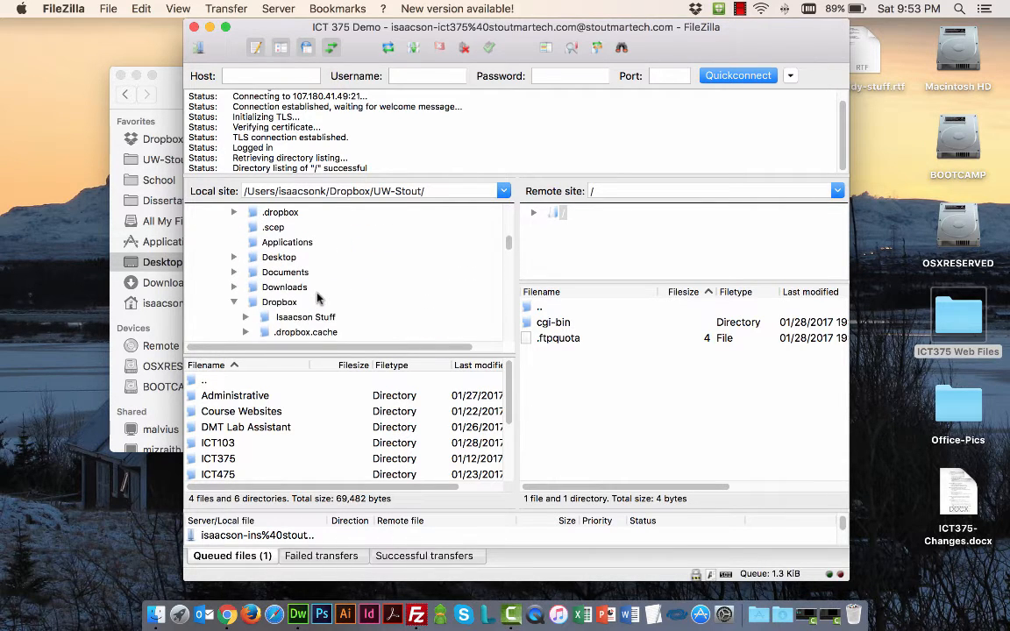
click(263, 302)
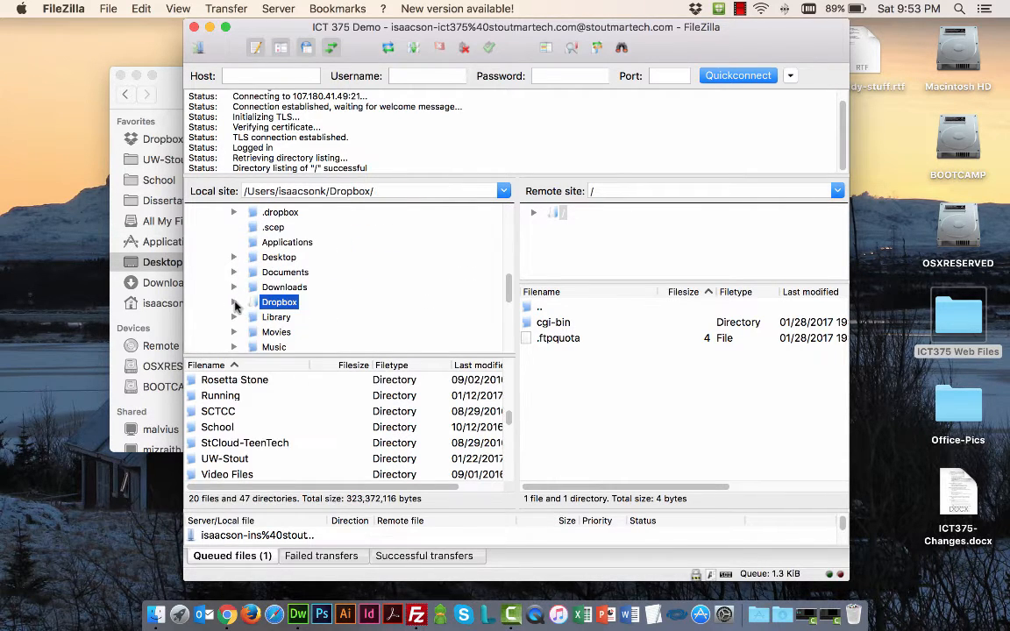
click(276, 258)
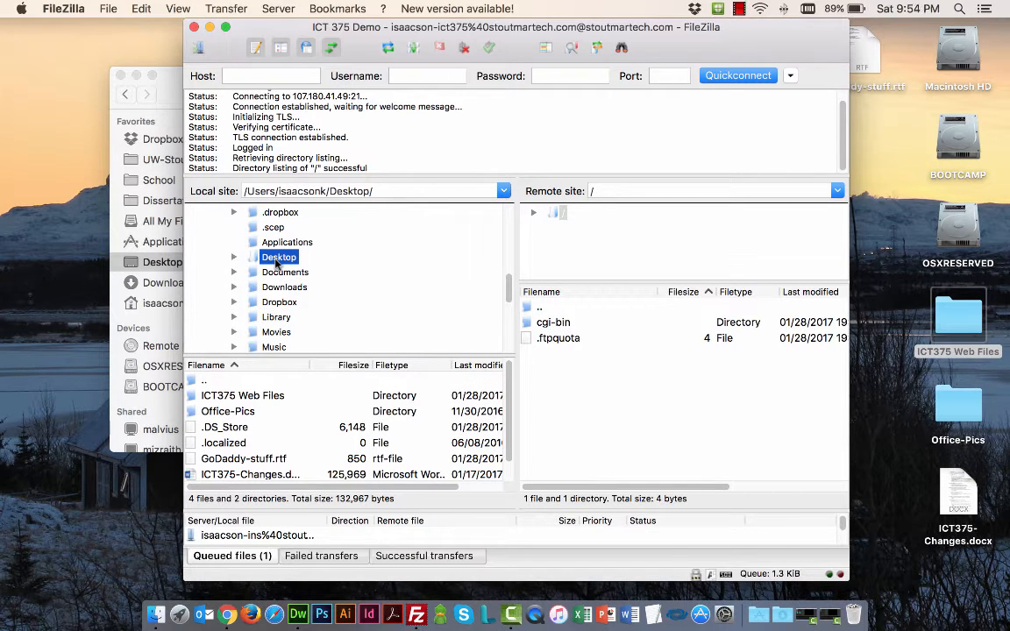
Step: Shrink the local tree, upload the ICT375 Web Files folder to the remote root directory, and enlarge the transfer queue
drag(350, 356, 368, 280)
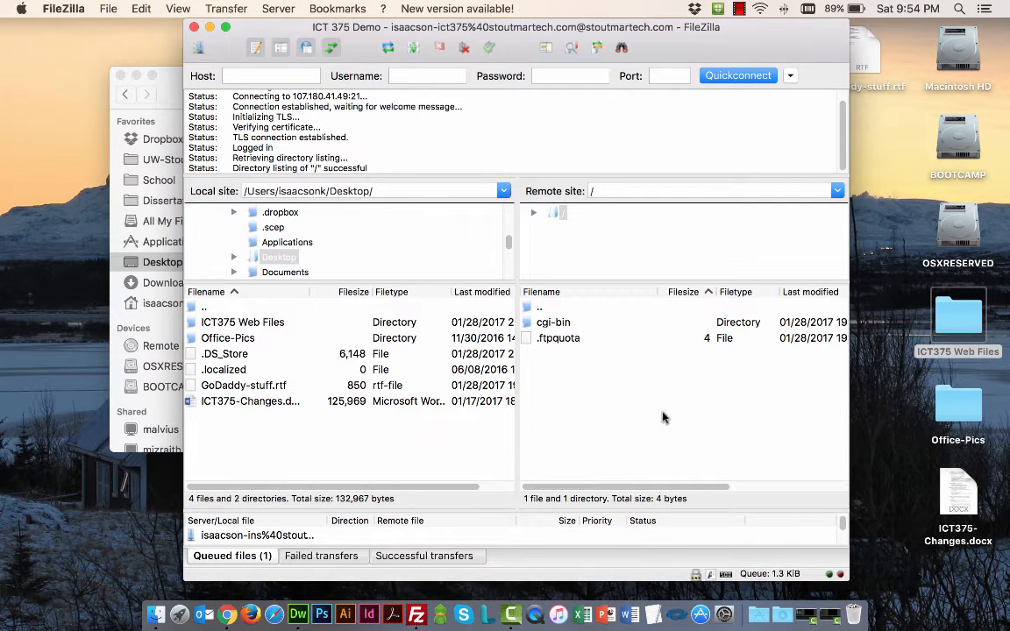
click(194, 323)
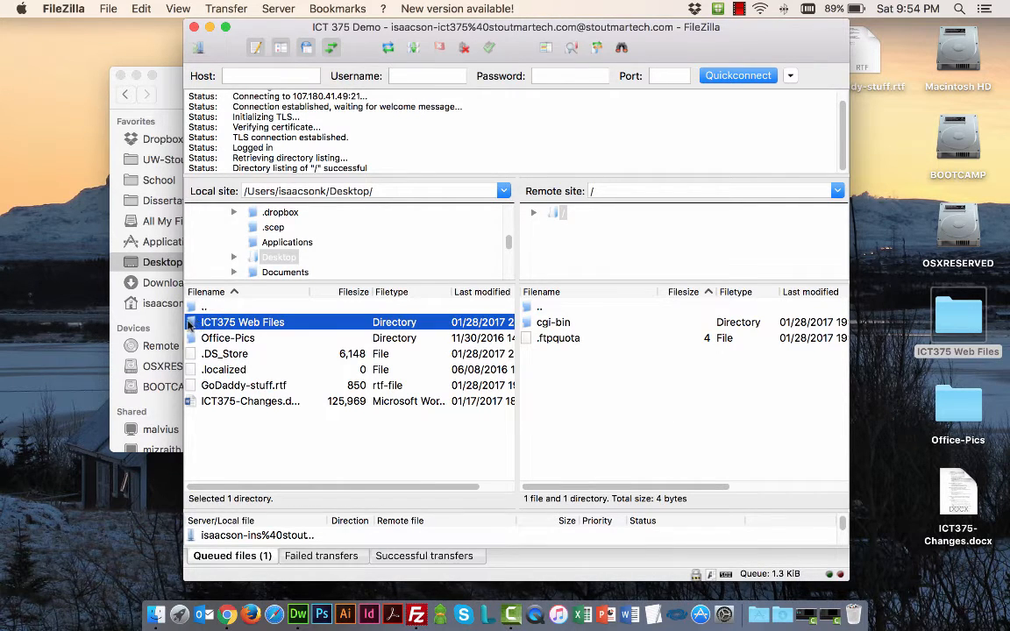
drag(415, 413, 594, 412)
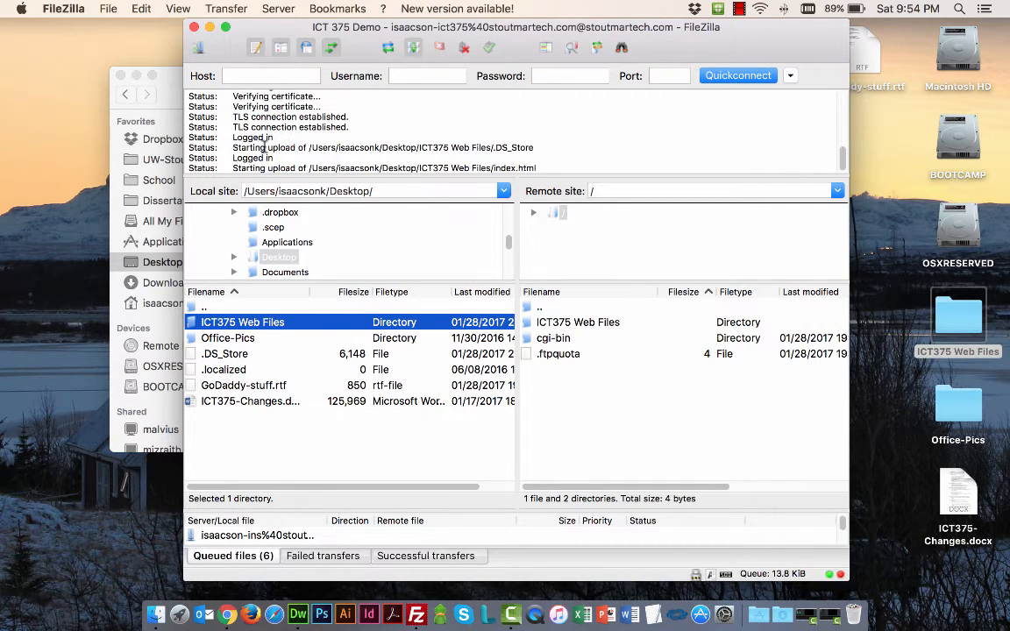
drag(307, 510, 422, 463)
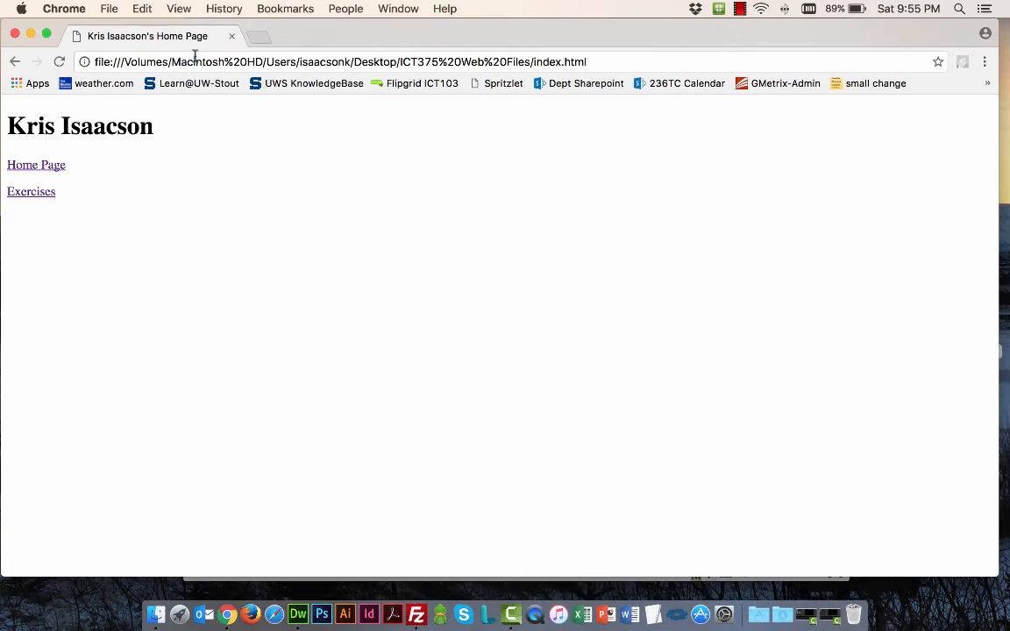
Step: In Chrome, open a new tab and examine the file address of the local home page in the other tab
click(257, 36)
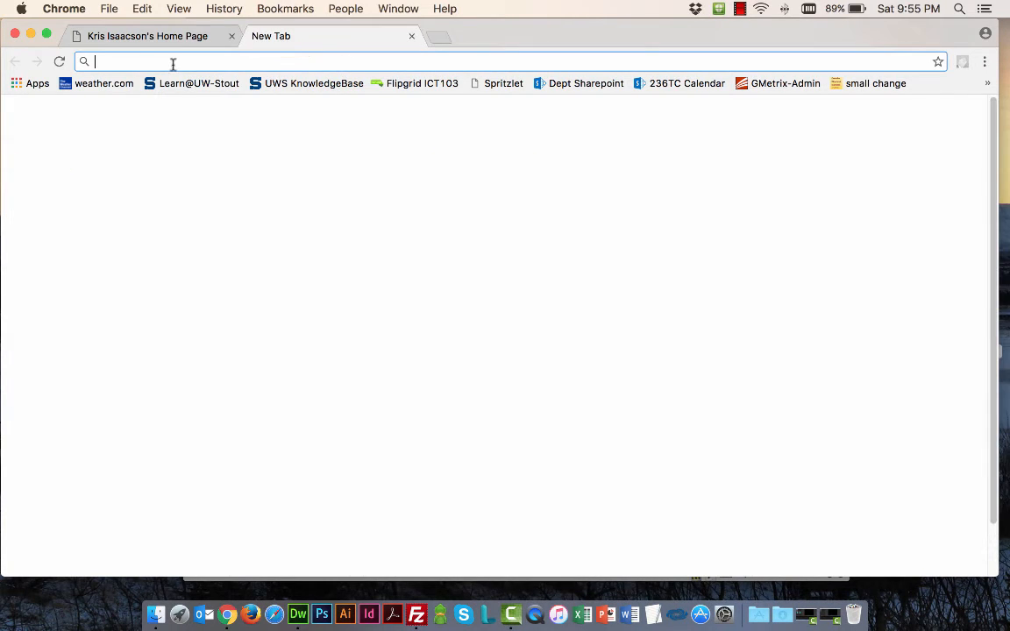
click(140, 39)
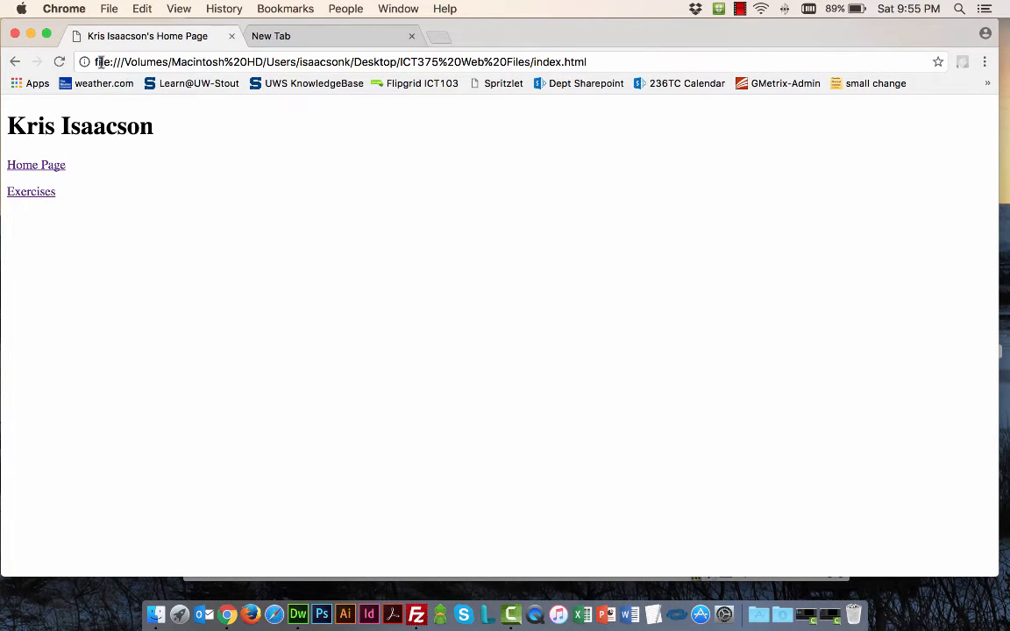
click(96, 62)
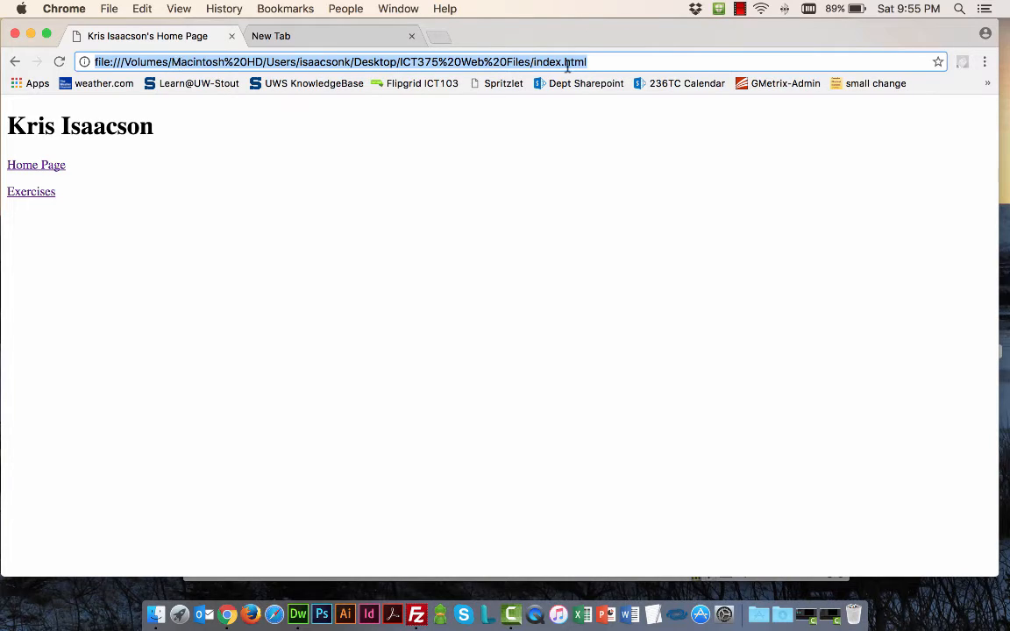
double_click(99, 61)
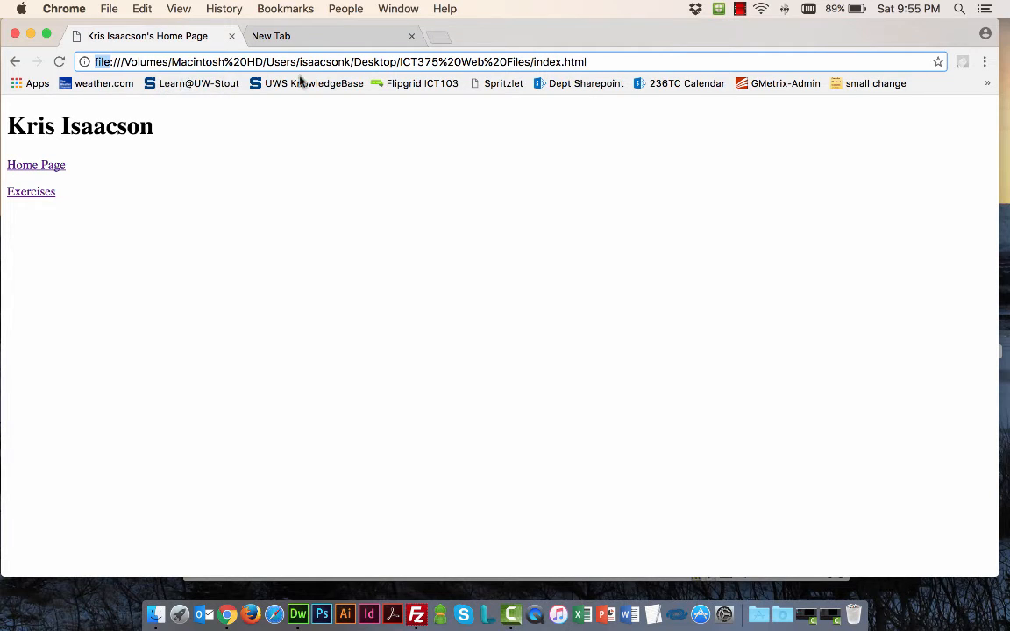
Step: Load the personal ICT375 subdomain of stoutmartech.com in the new tab to check the live site
click(323, 36)
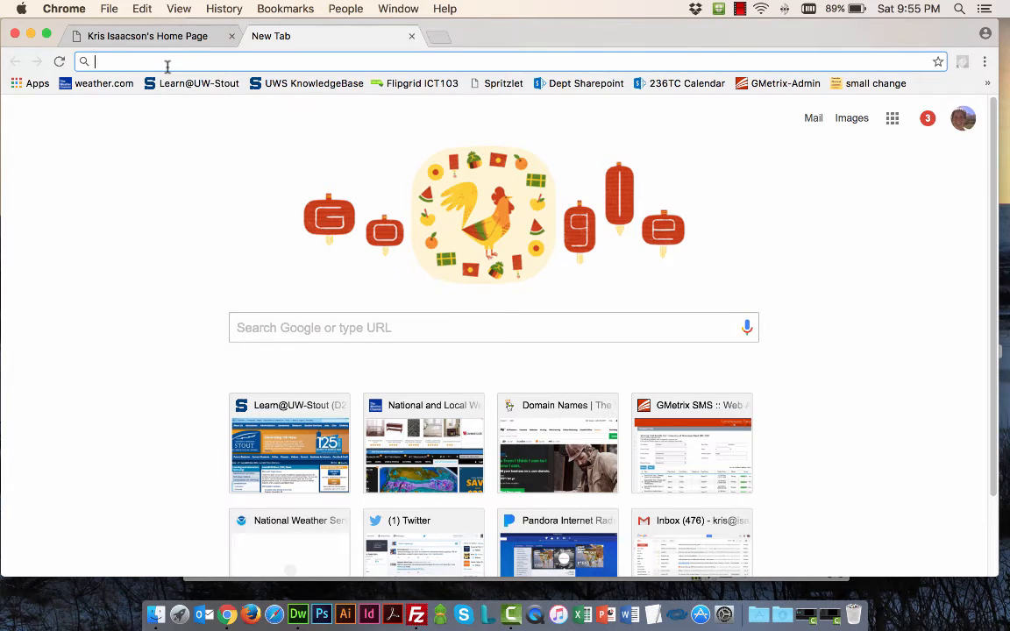
text(isaacson)
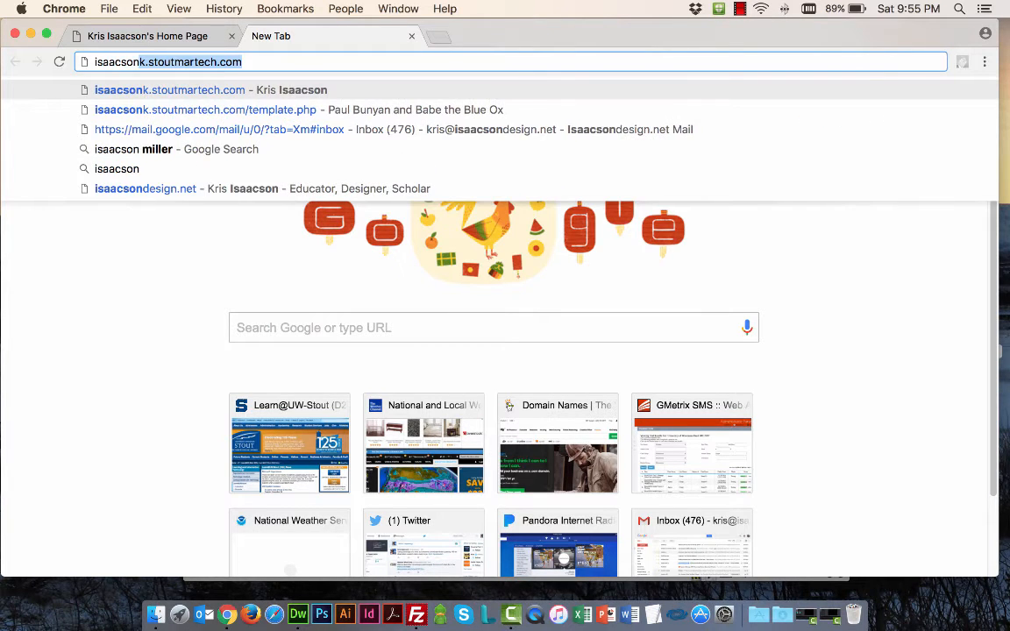
text(-i)
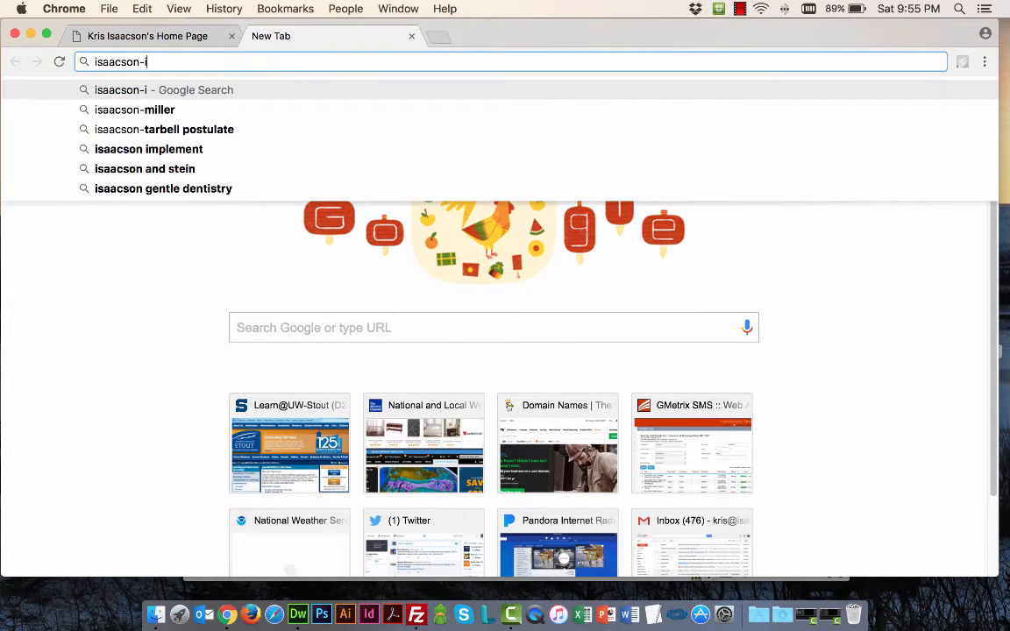
text(ct3)
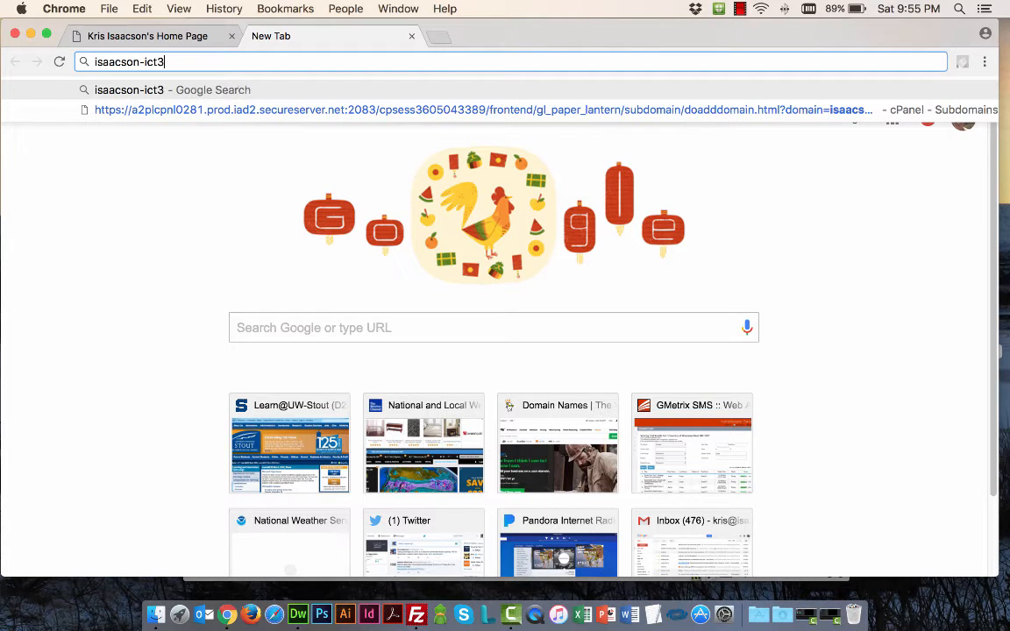
text(75.stout)
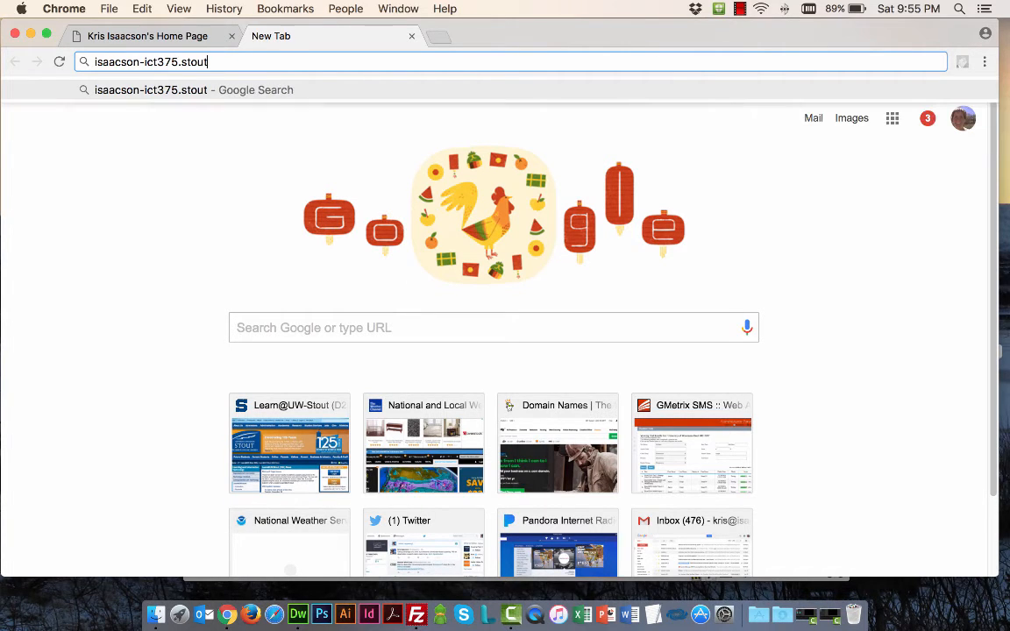
text(martech.com)
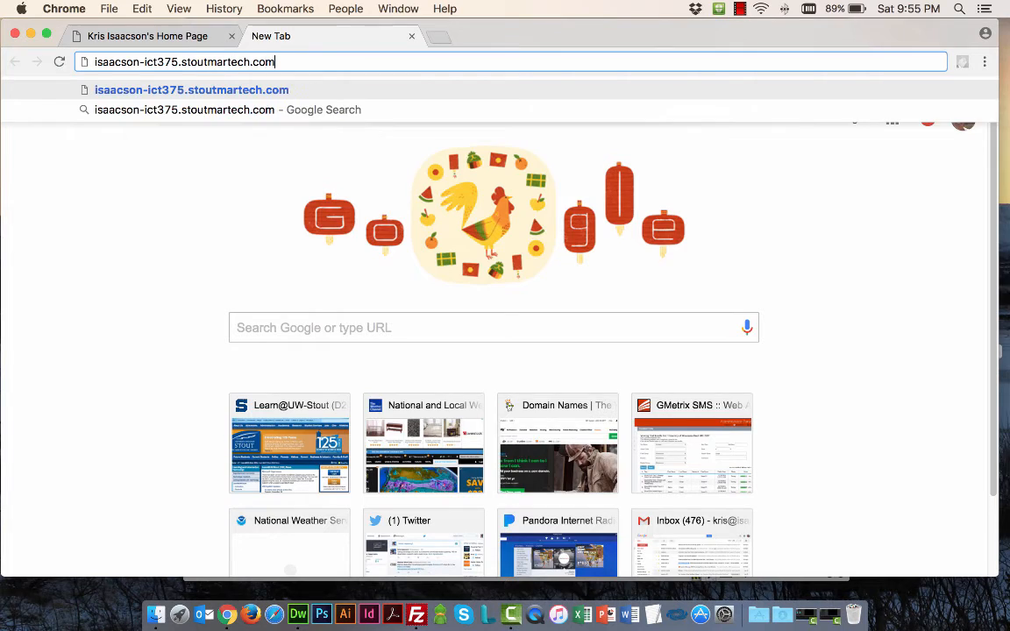
key(Return)
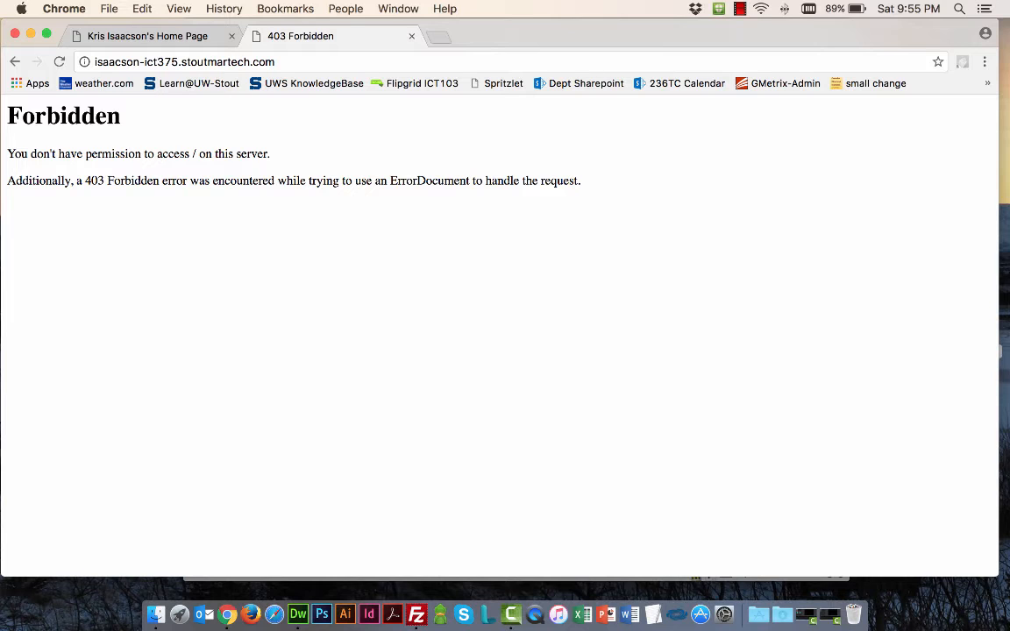
click(256, 58)
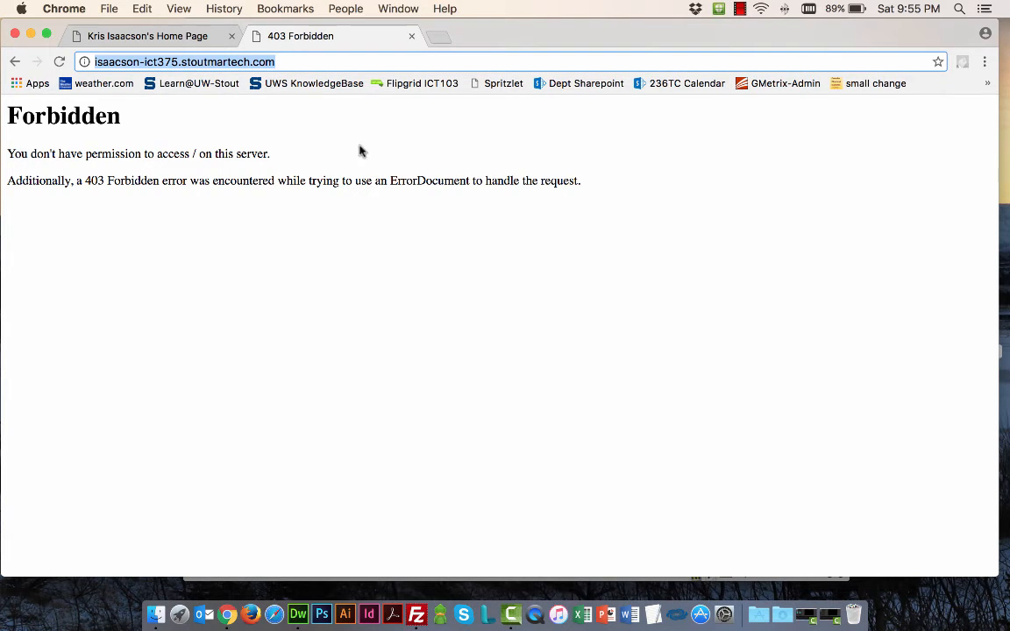
Step: Check the uploaded folder's name in FileZilla and load /ICT375 Web Files under the live subdomain in Chrome
key(super+Tab)
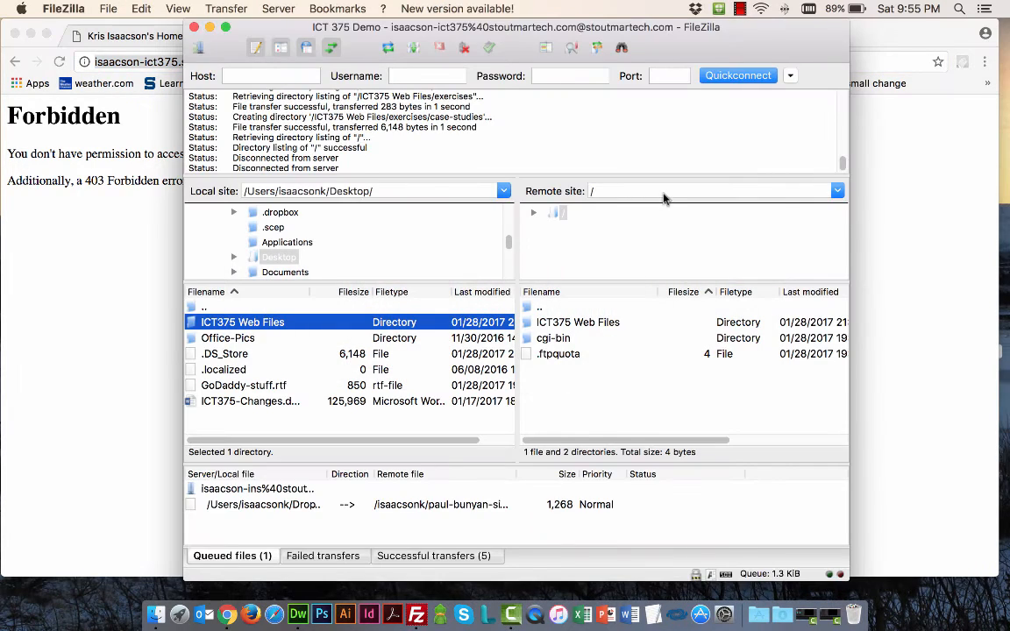
click(569, 325)
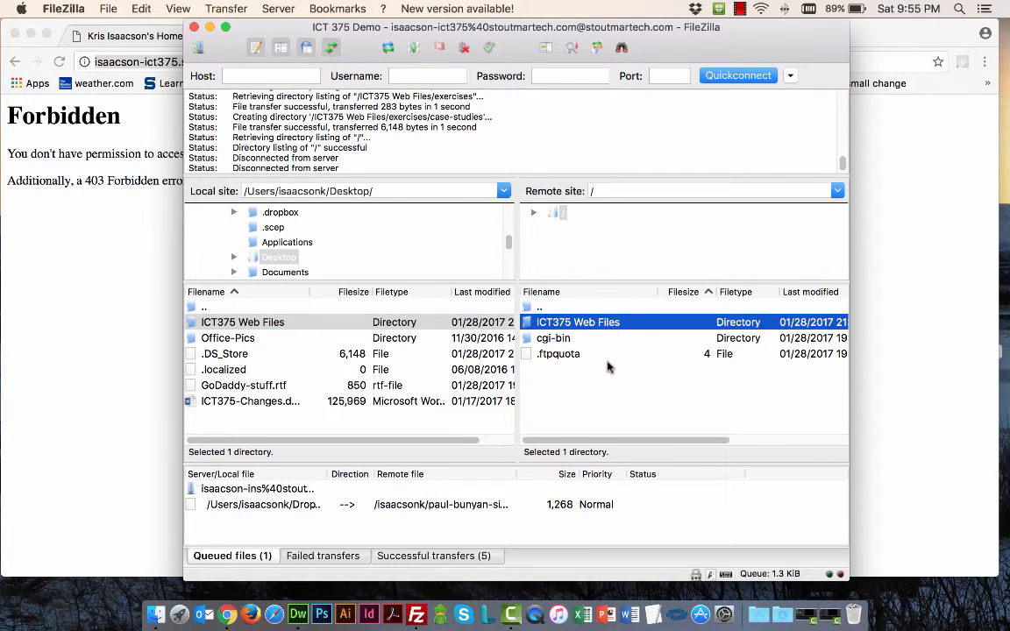
key(super+Tab)
click(312, 62)
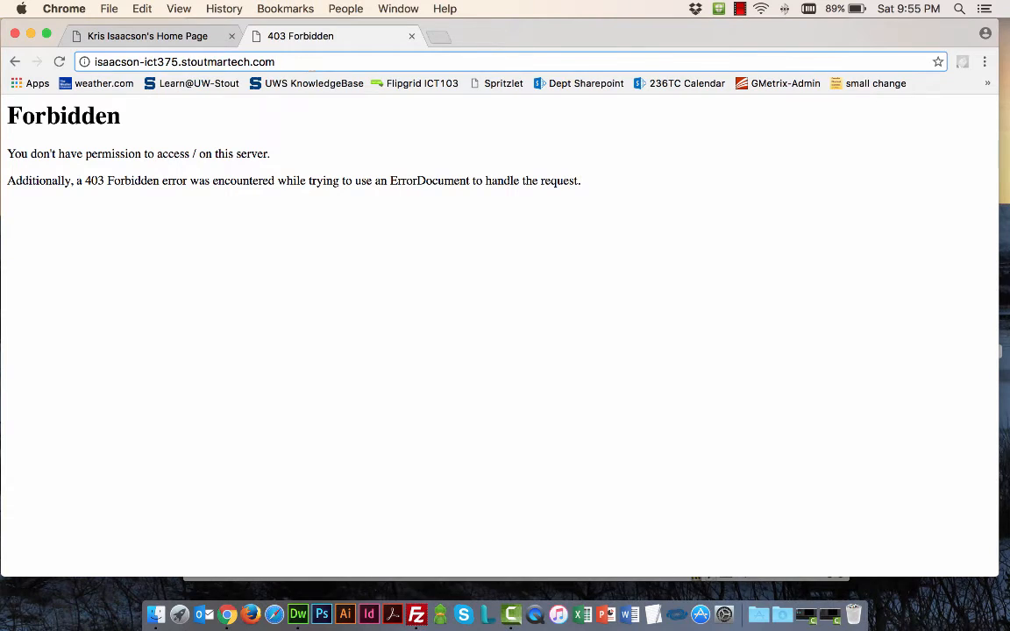
text(/ICT)
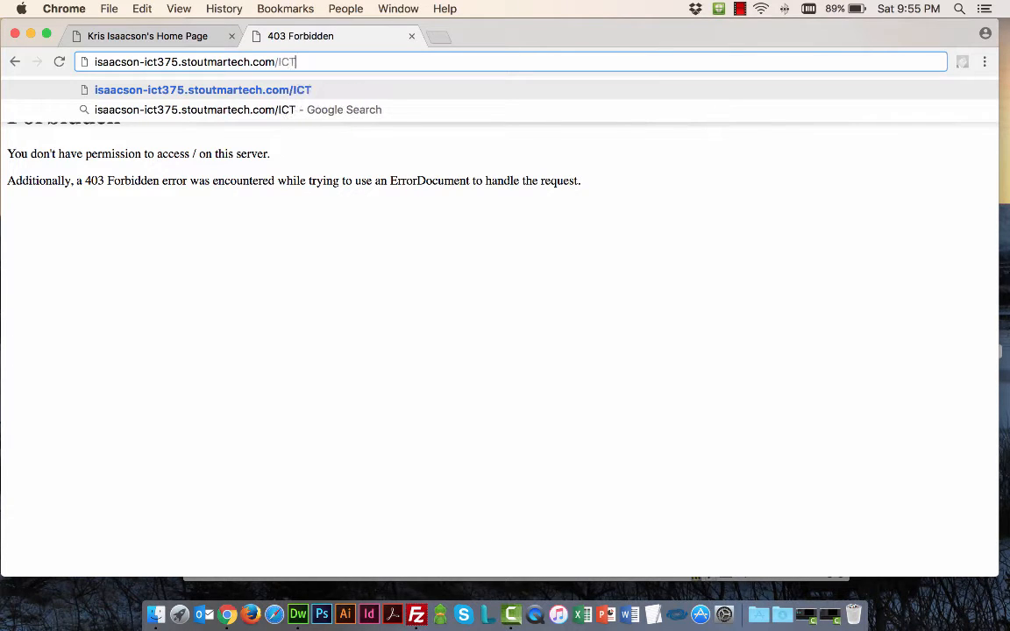
key(super+Tab)
key(super+Tab)
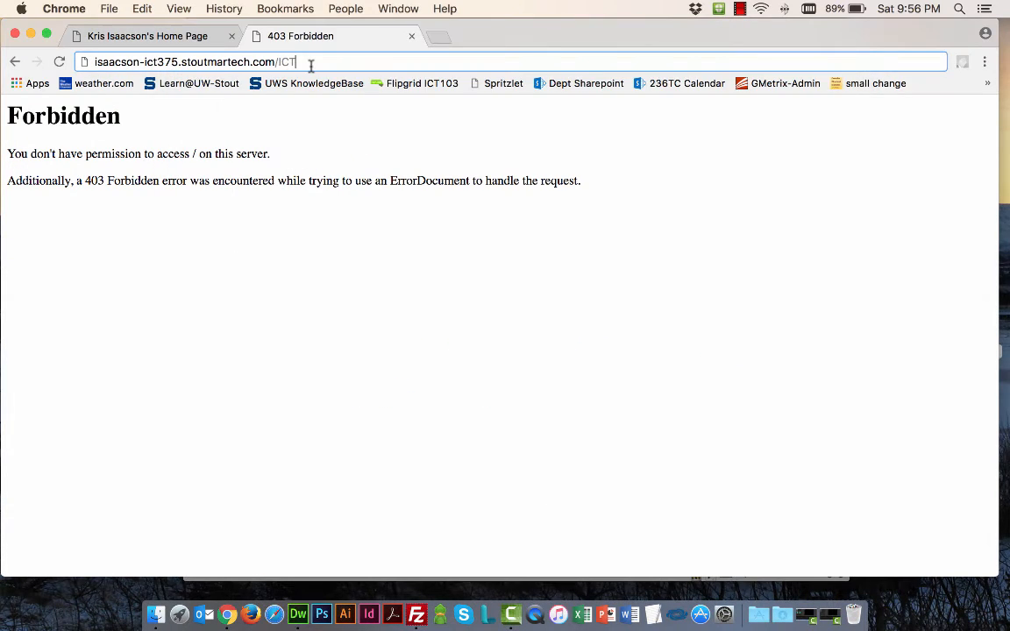
text(375)
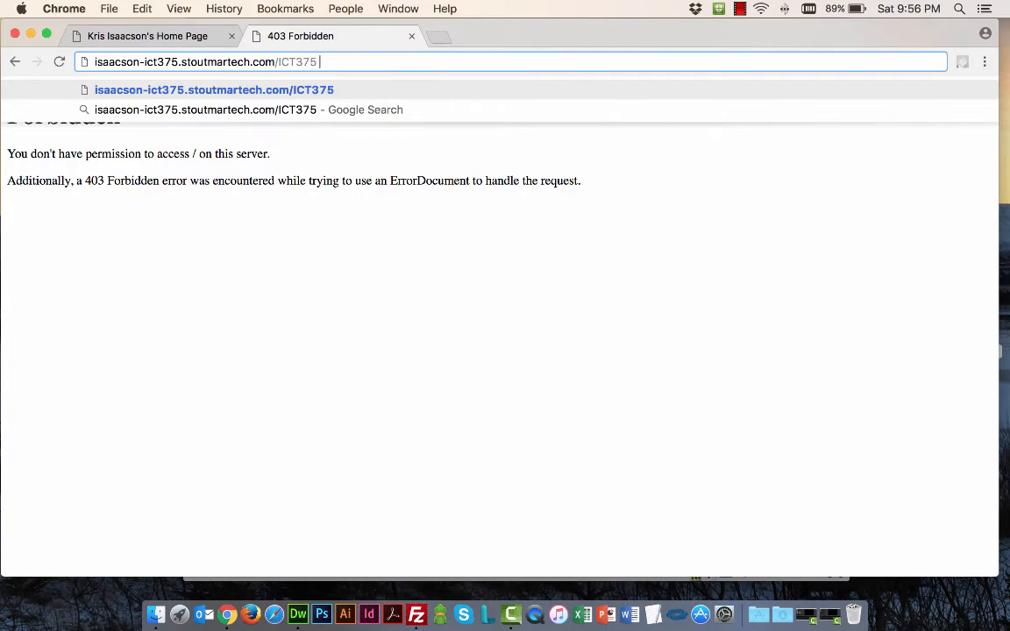
text( Web Files)
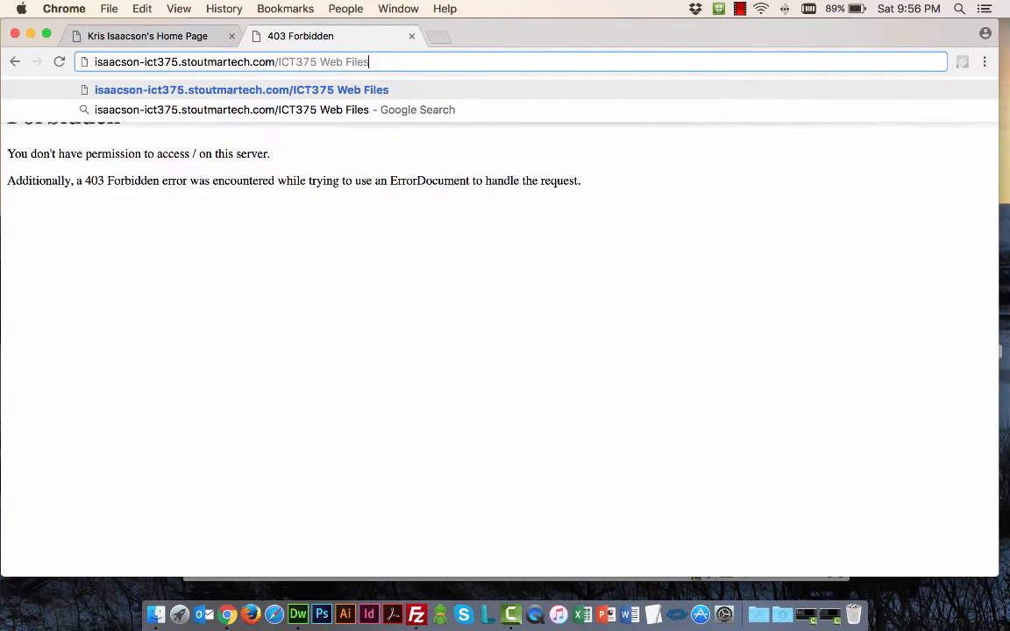
key(Return)
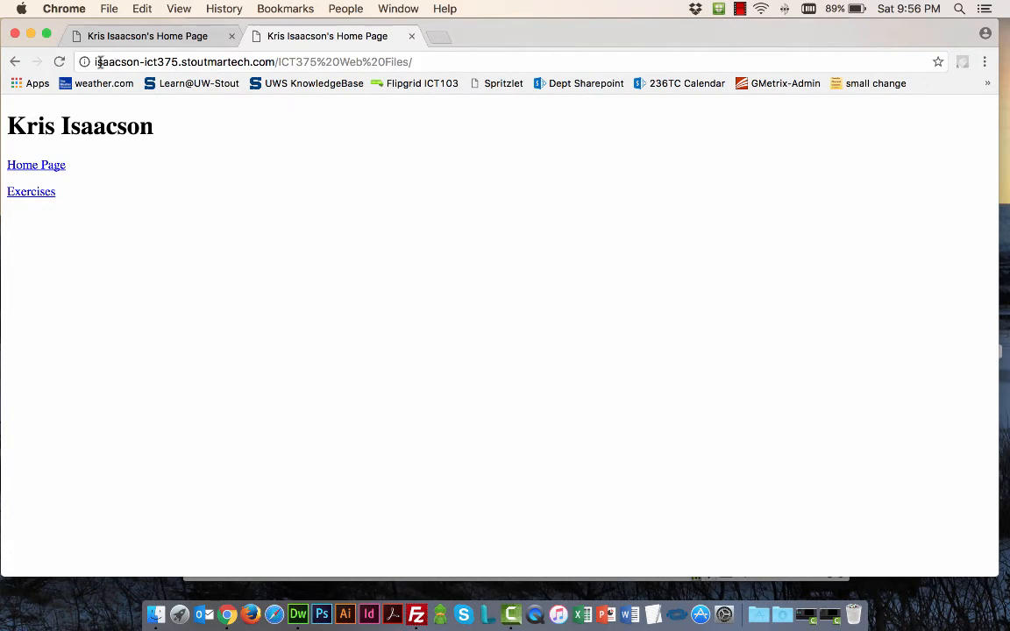
Step: Examine the live page's full address and highlight its ICT375%20Web%20Files/ folder part
drag(95, 61, 428, 58)
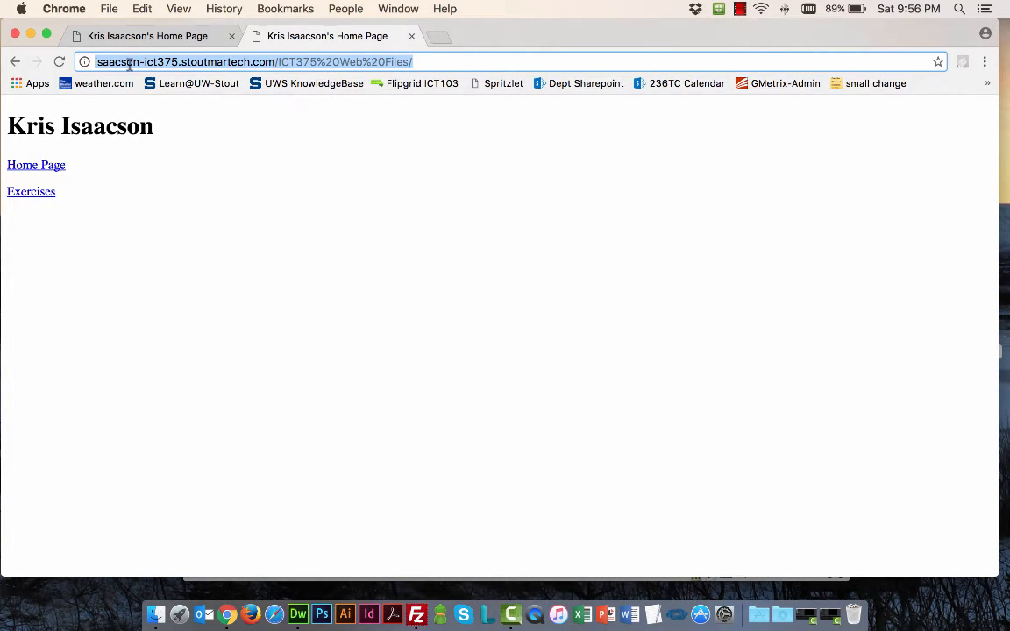
click(93, 62)
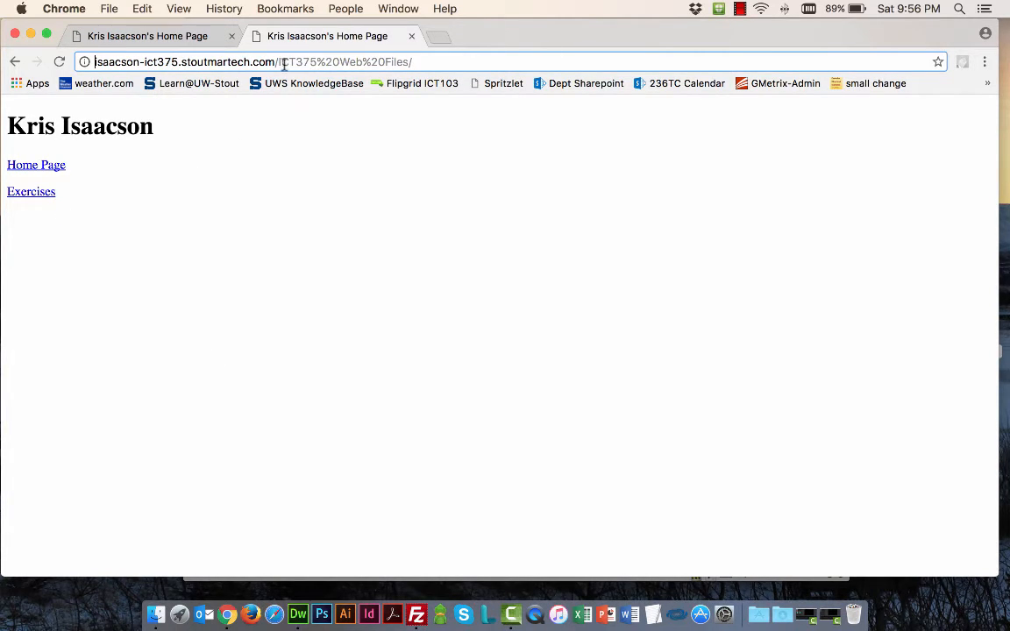
drag(278, 61, 439, 60)
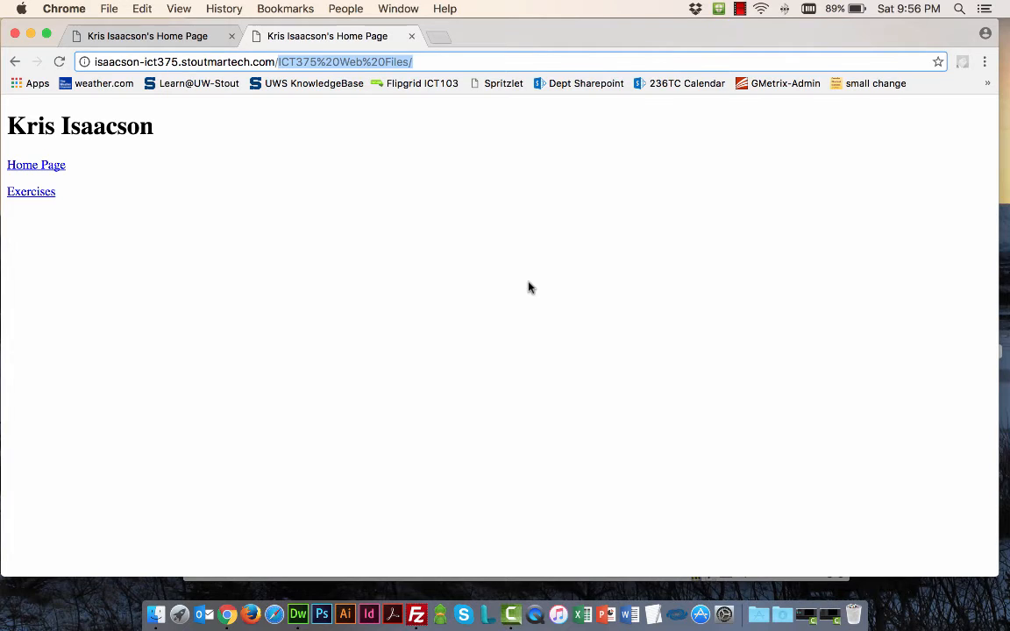
Step: In FileZilla, delete the ICT375 Web Files folder and its contents from the remote root directory
key(super+Tab)
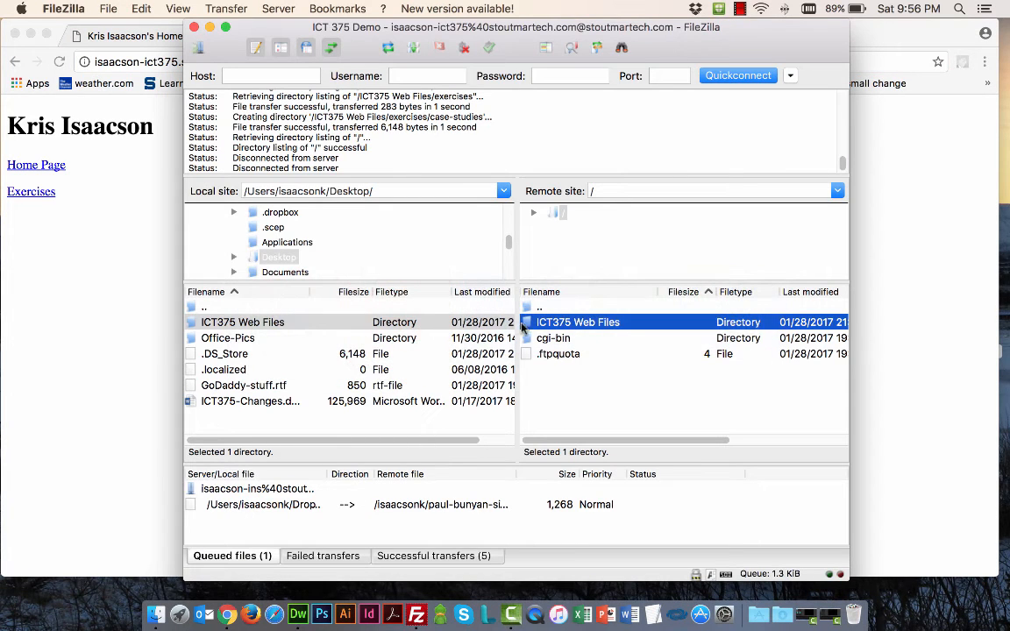
right_click(592, 325)
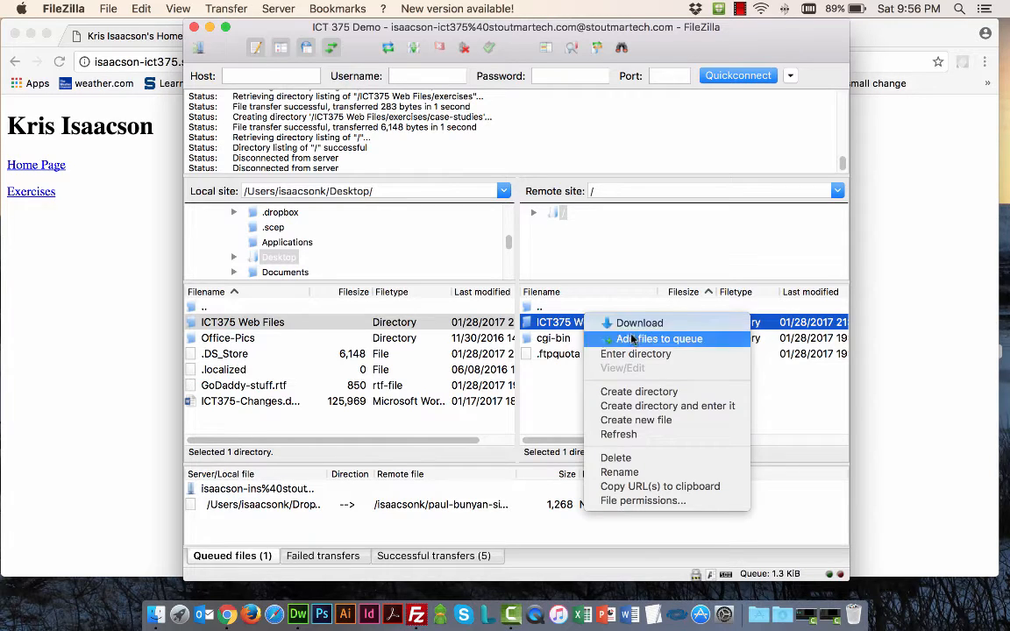
click(633, 459)
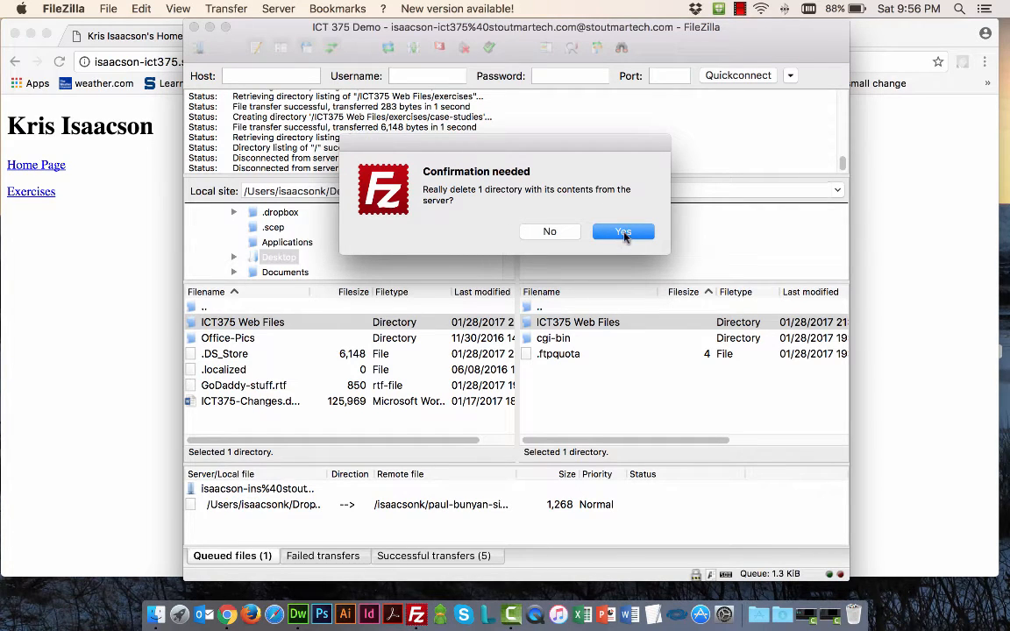
click(608, 235)
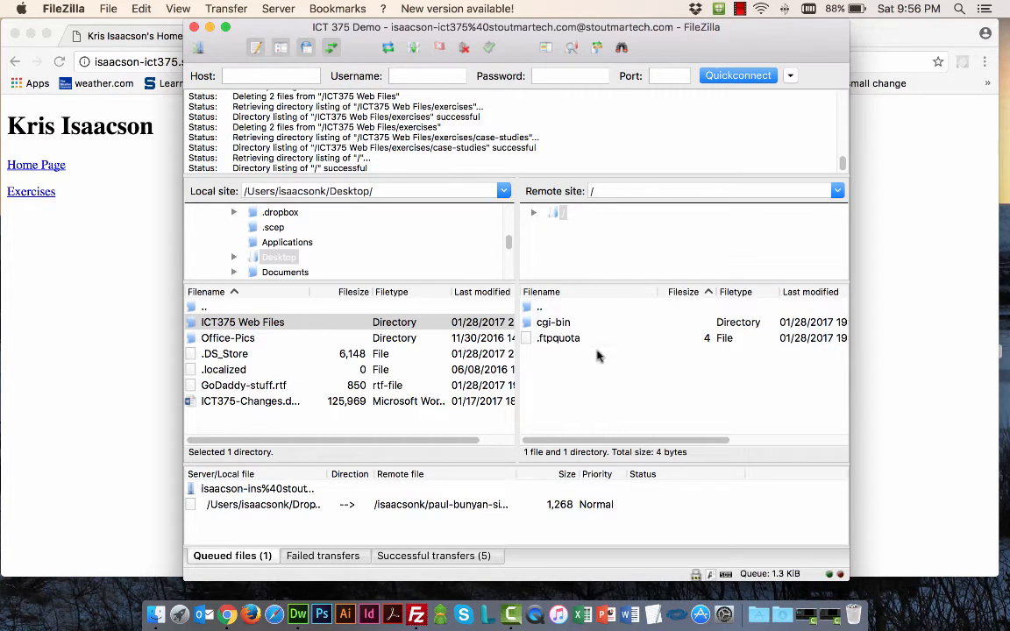
Step: Open the local ICT375 Web Files folder and upload its index.html to the remote root directory
click(194, 323)
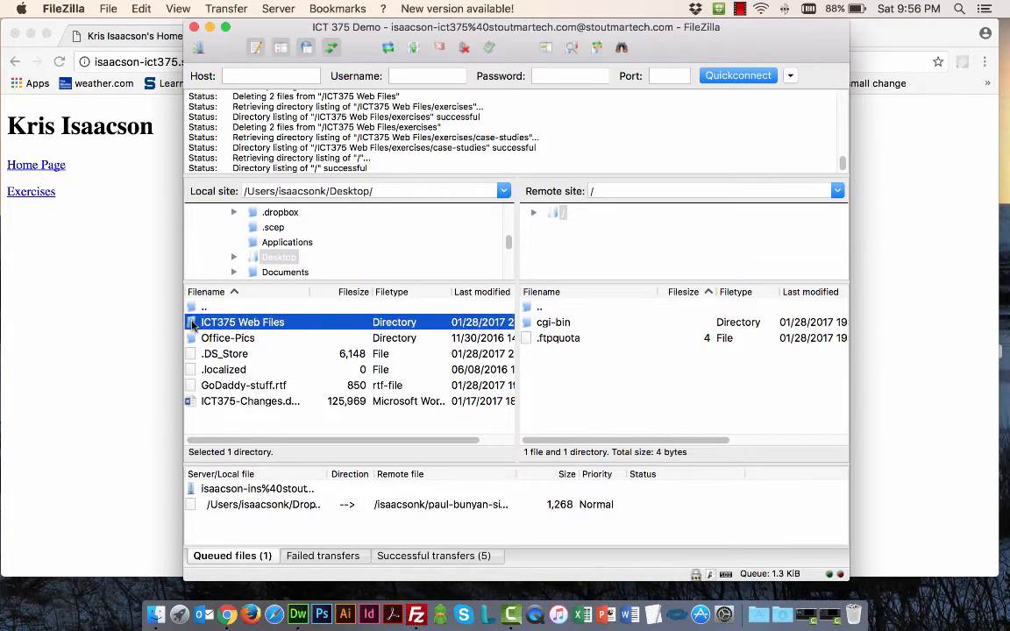
double_click(193, 324)
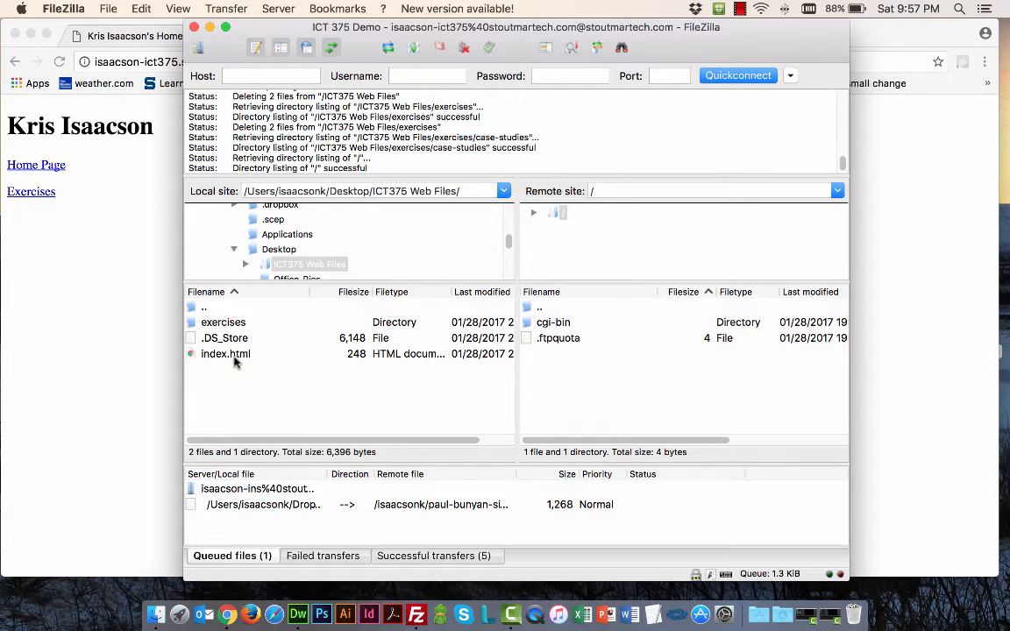
click(202, 356)
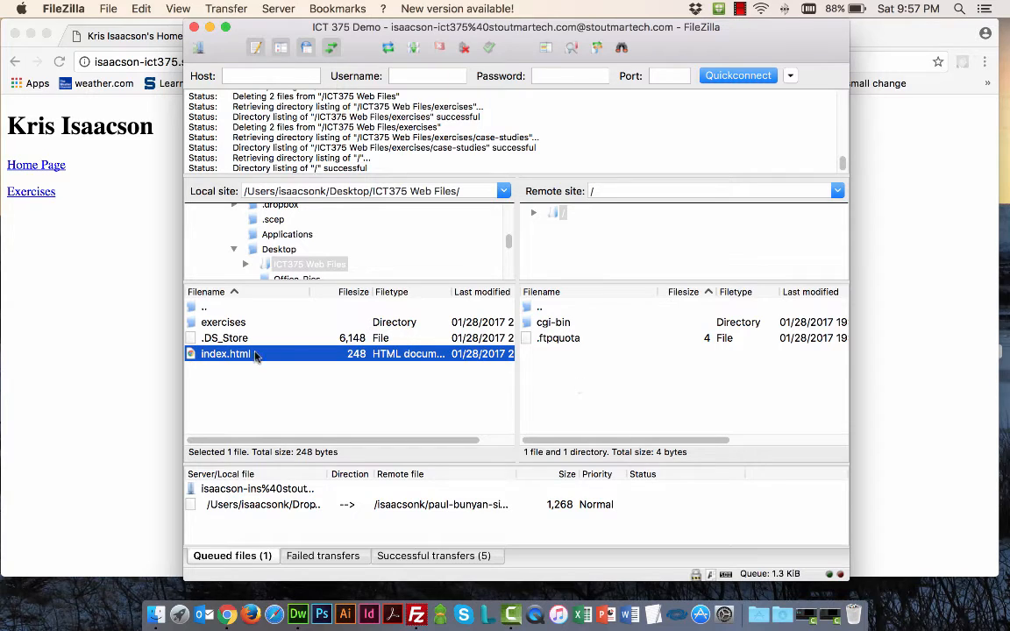
drag(261, 354, 620, 382)
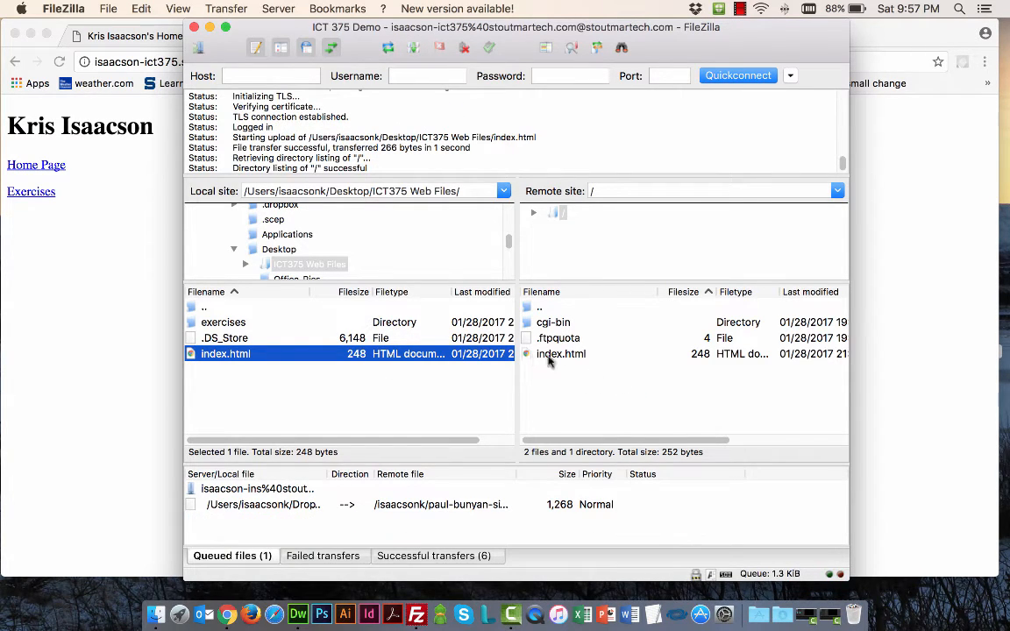
Step: In Chrome, remove the ICT375 Web Files folder from the address and load the live site's root page
click(101, 314)
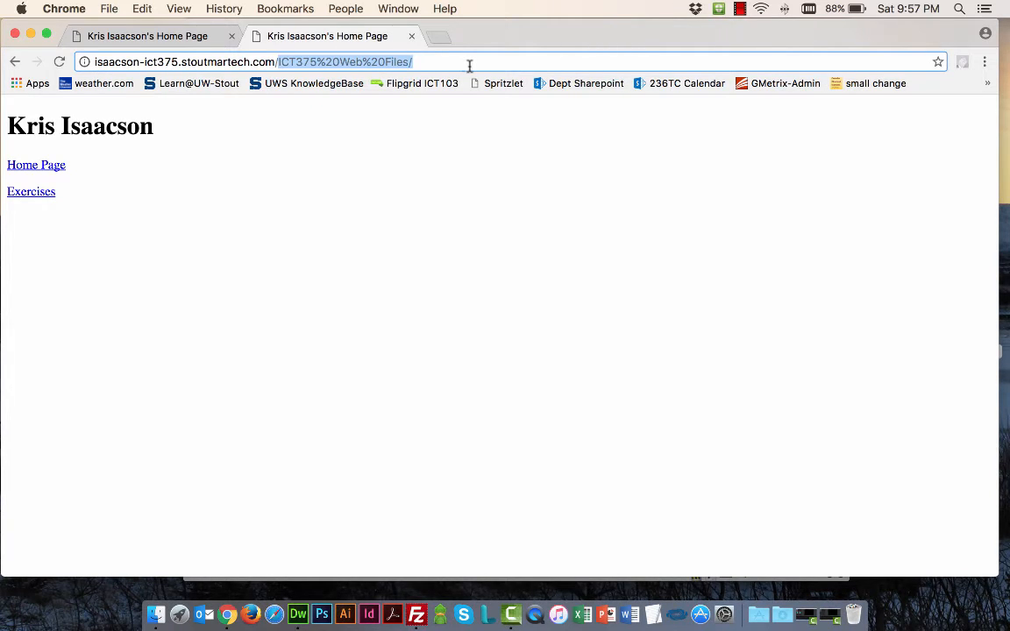
key(BackSpace)
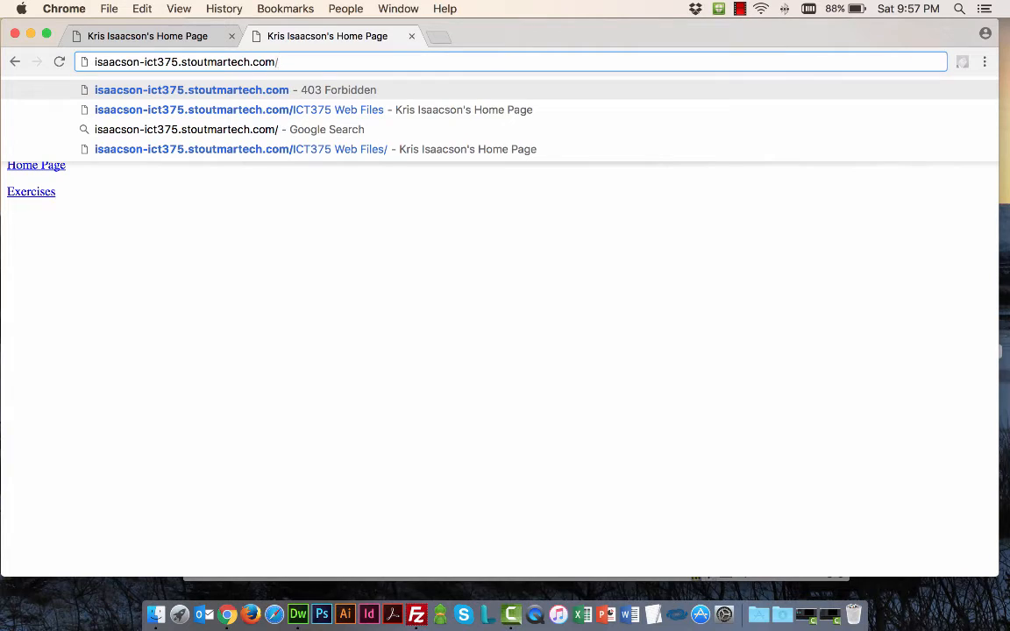
key(Return)
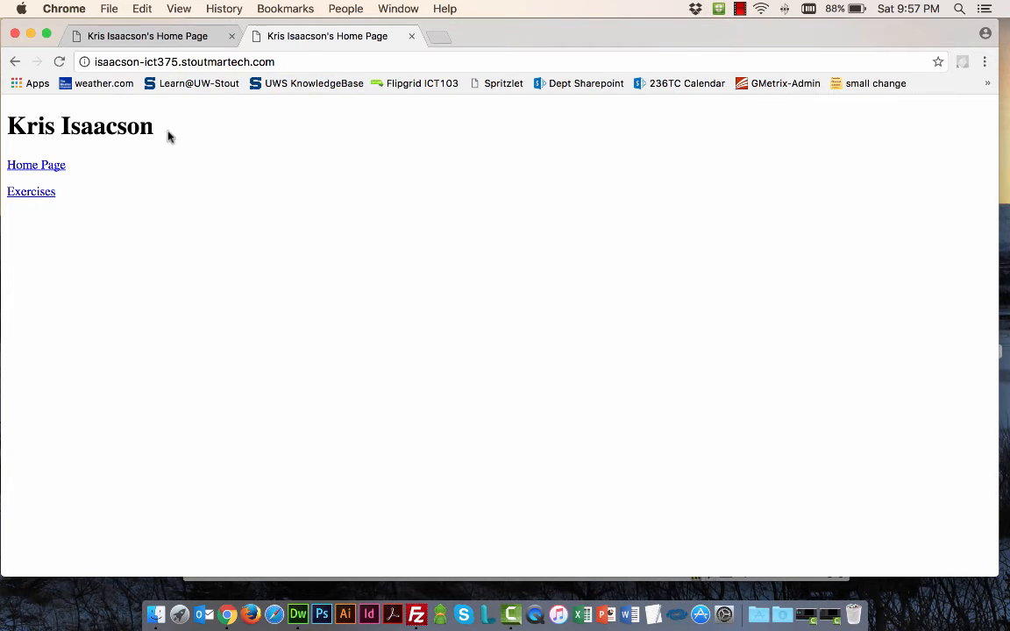
Step: Examine the root address, append /index.html to it and load that page
drag(81, 60, 302, 60)
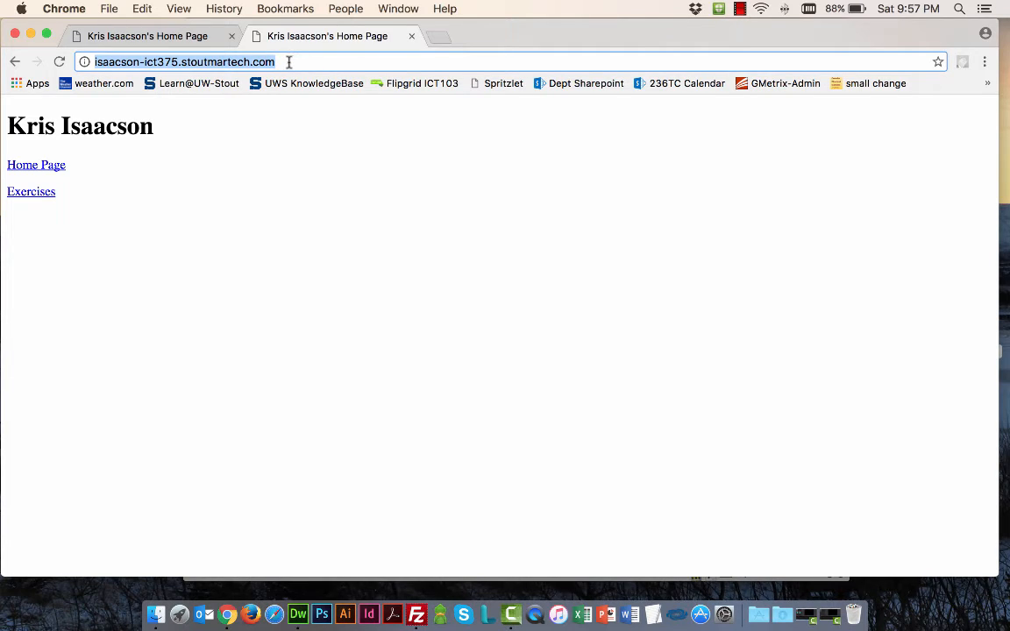
click(325, 64)
text(/)
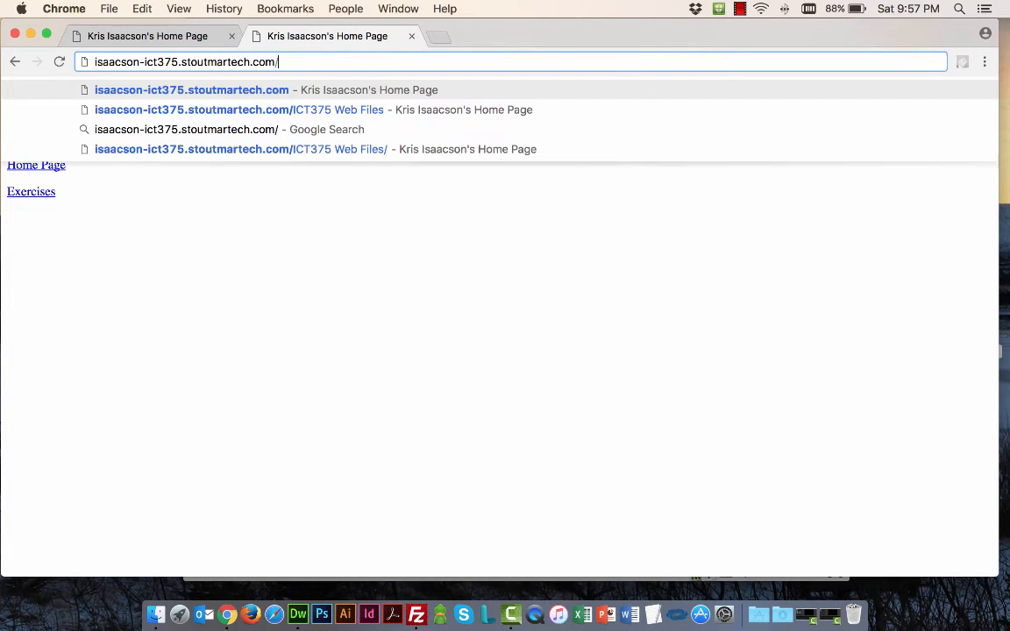
text(index.html)
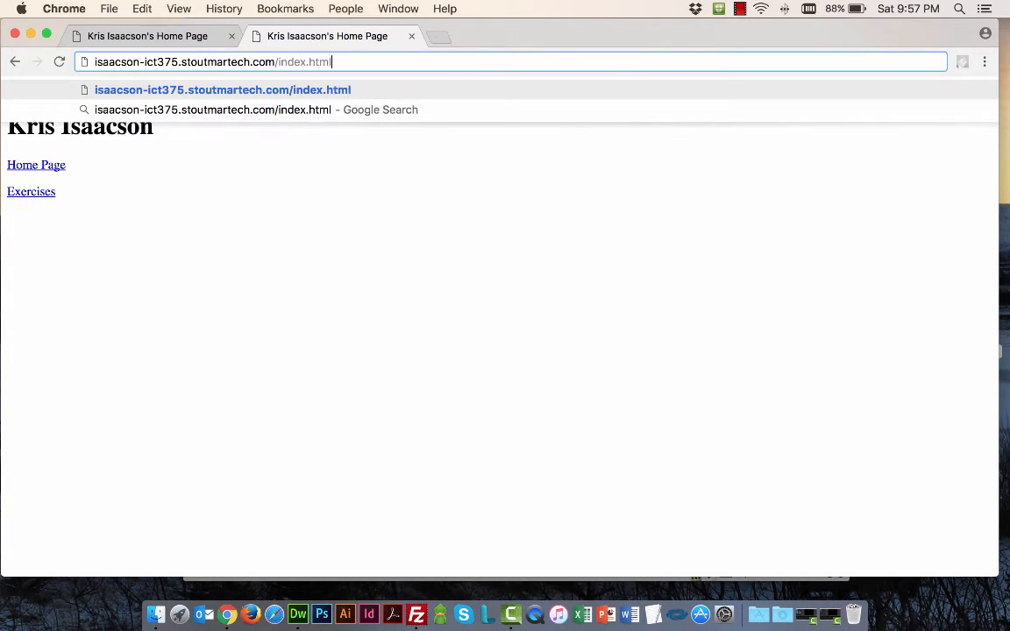
key(Return)
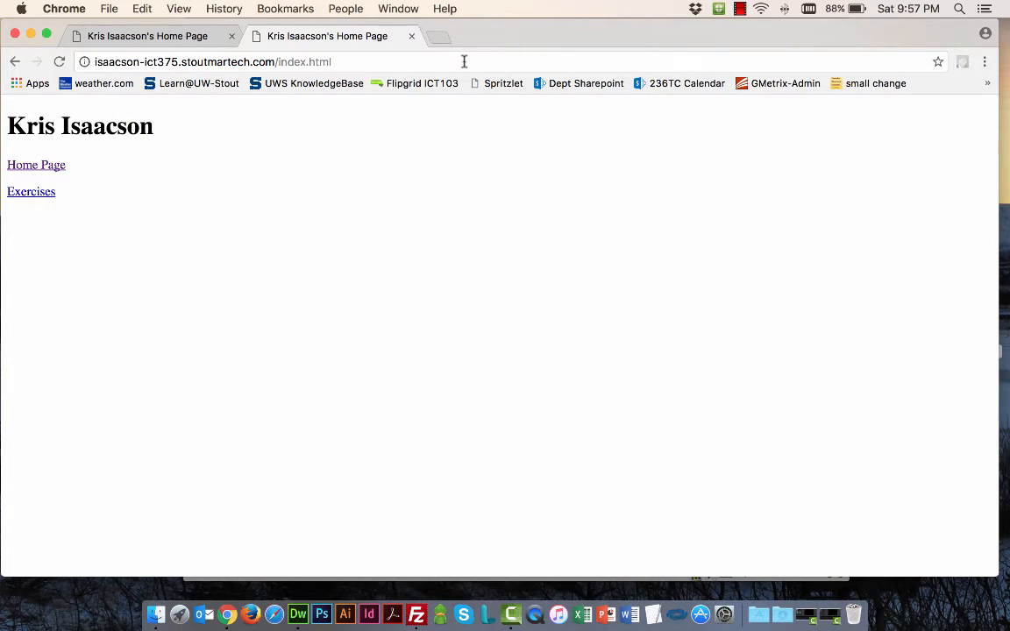
Step: Reload the site without index.html in the address, and test the Exercises link before returning to the home page
drag(277, 63, 349, 62)
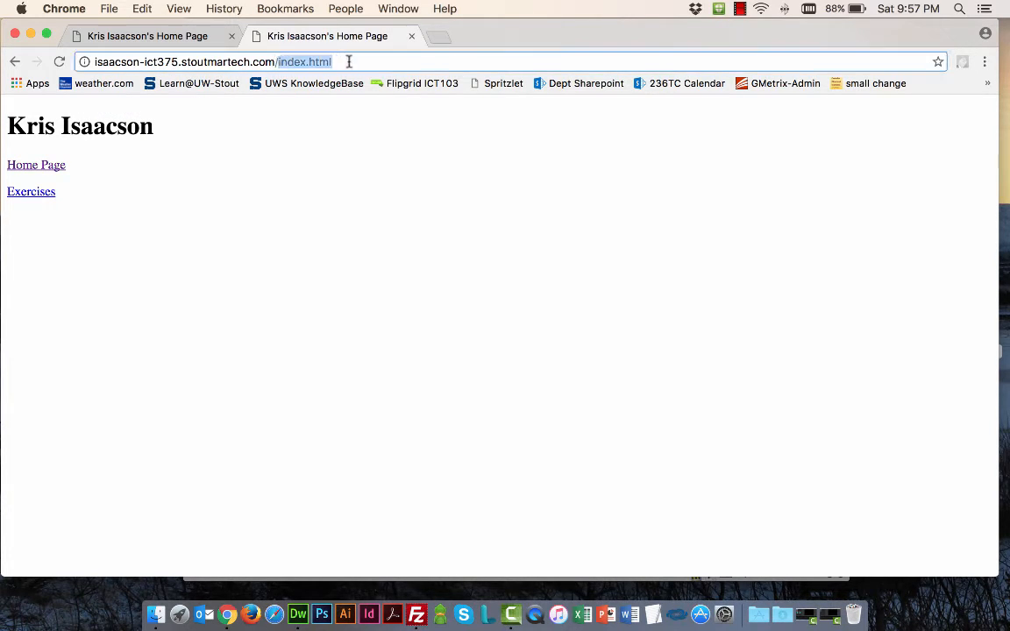
key(BackSpace)
key(Return)
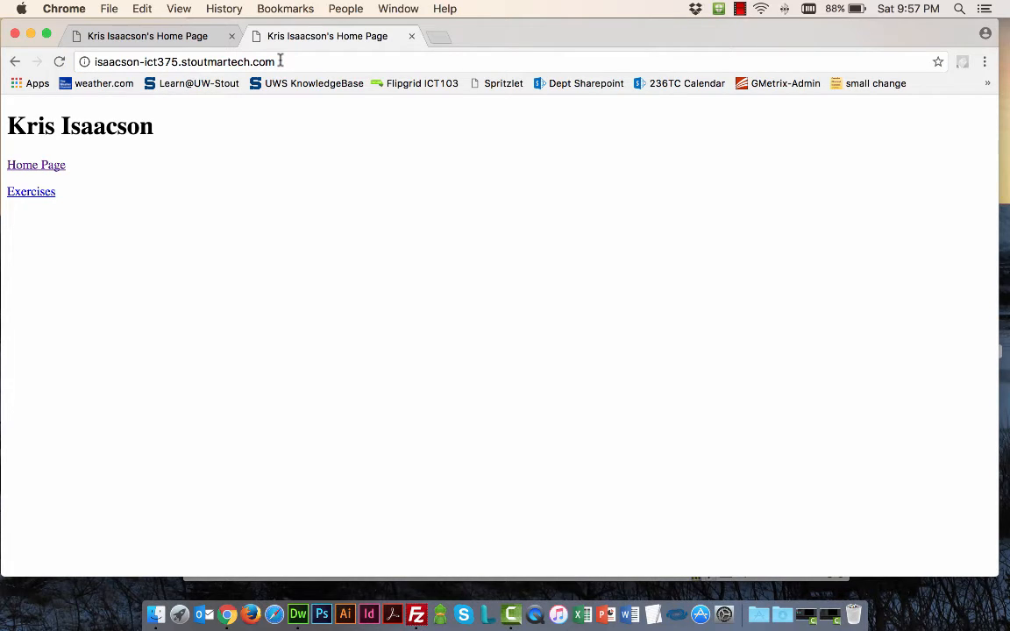
click(21, 193)
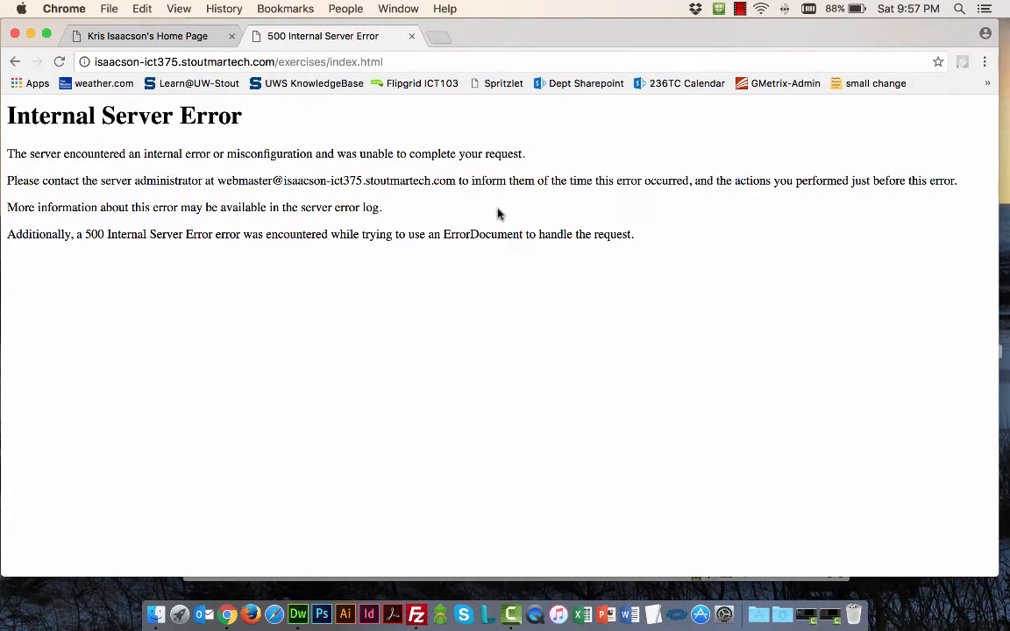
click(13, 63)
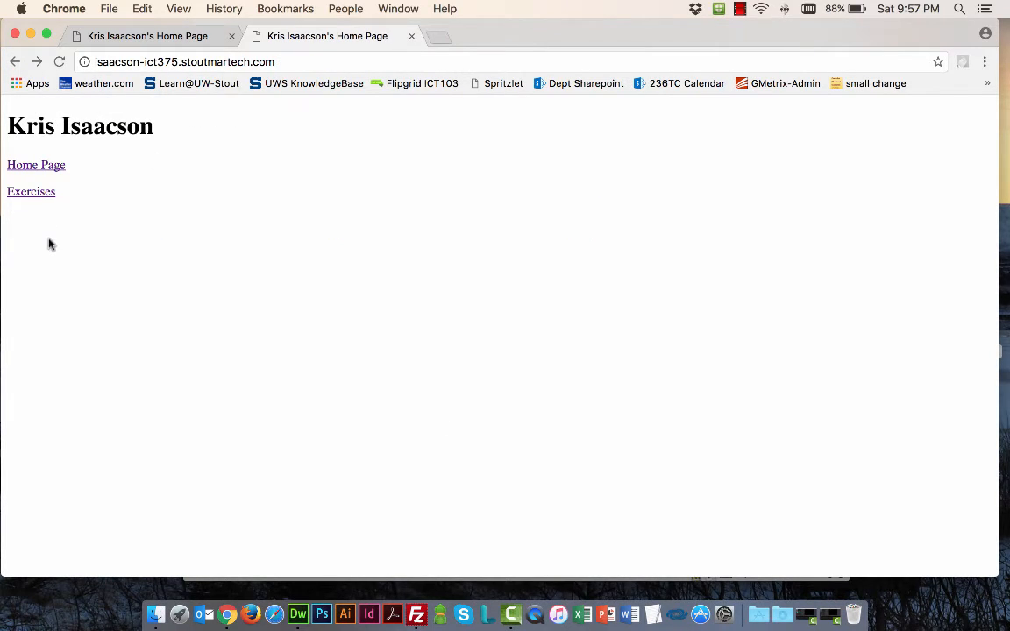
Step: In FileZilla, upload the local exercises folder to the remote root directory and open the uploaded folder on the server
key(super+Tab)
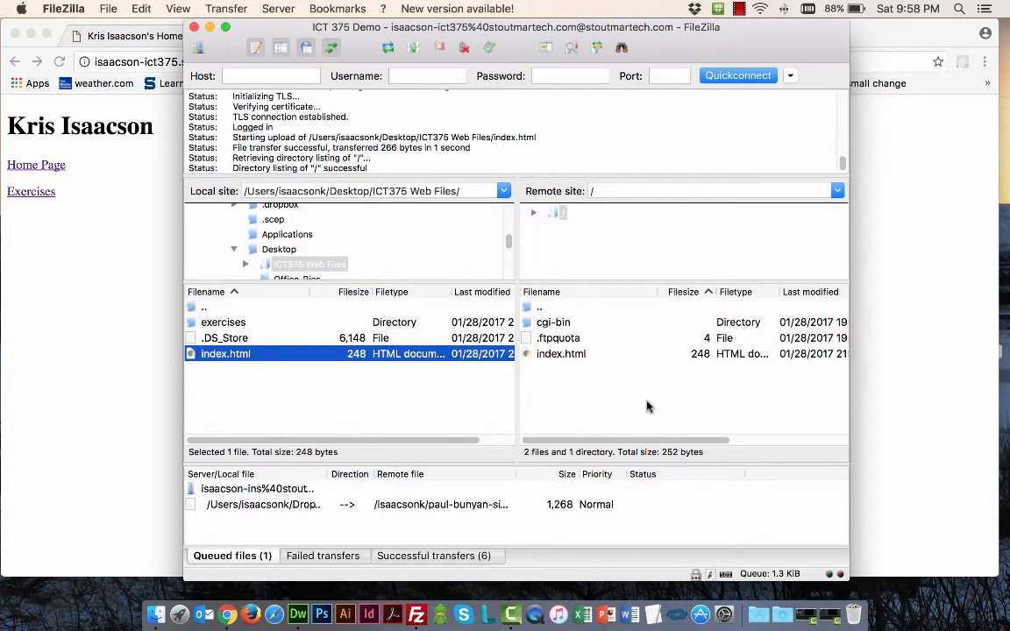
click(236, 325)
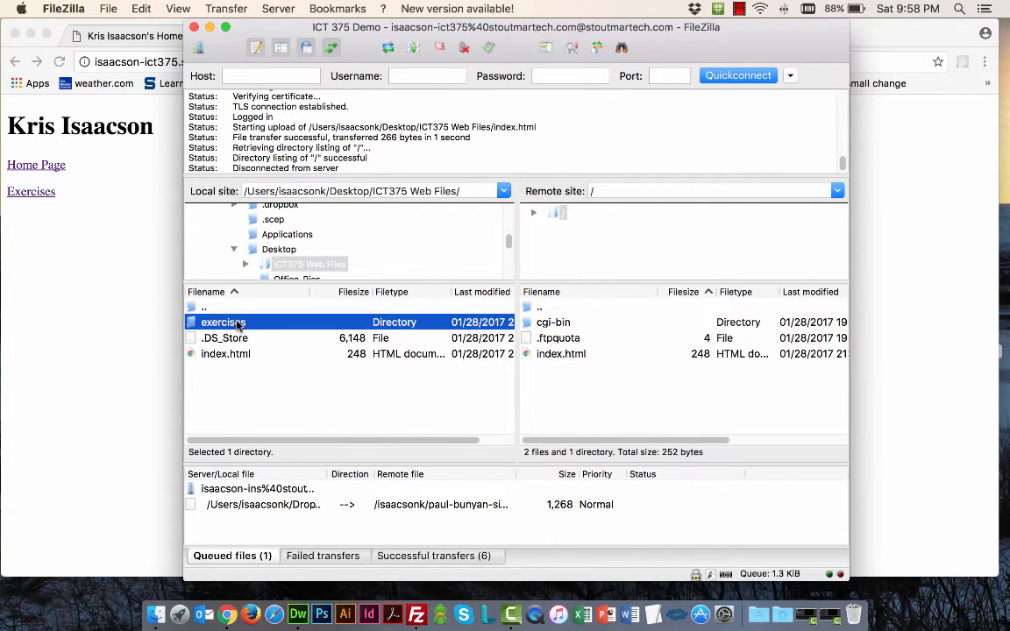
right_click(237, 326)
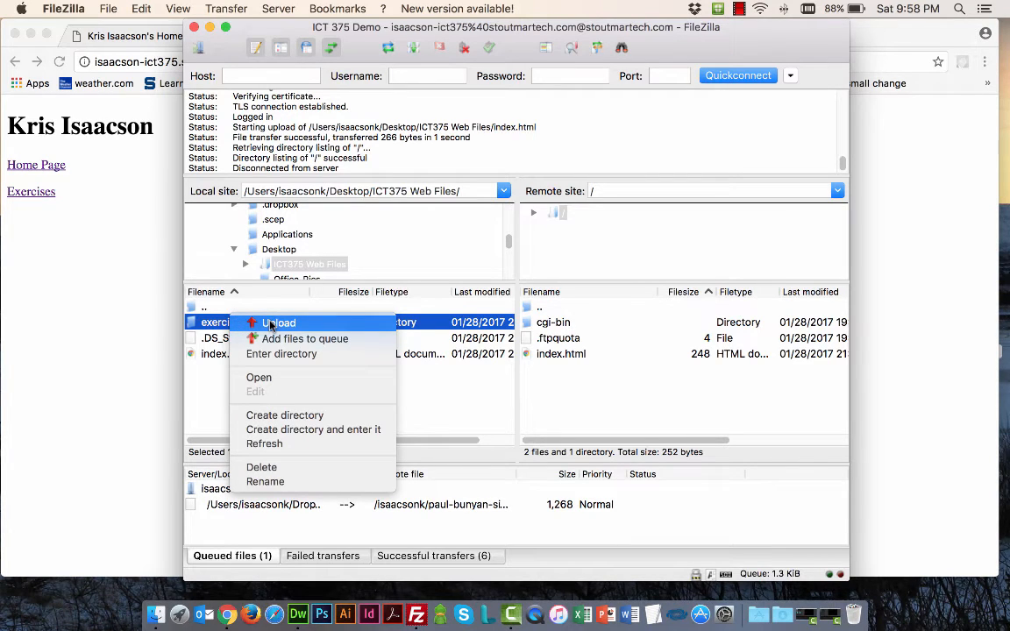
click(278, 323)
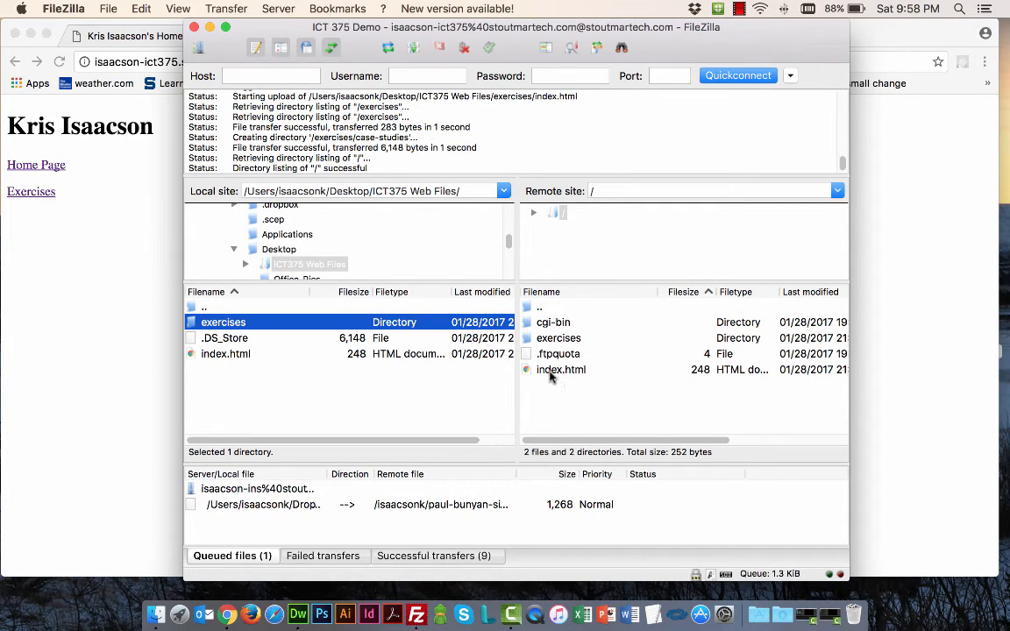
click(554, 342)
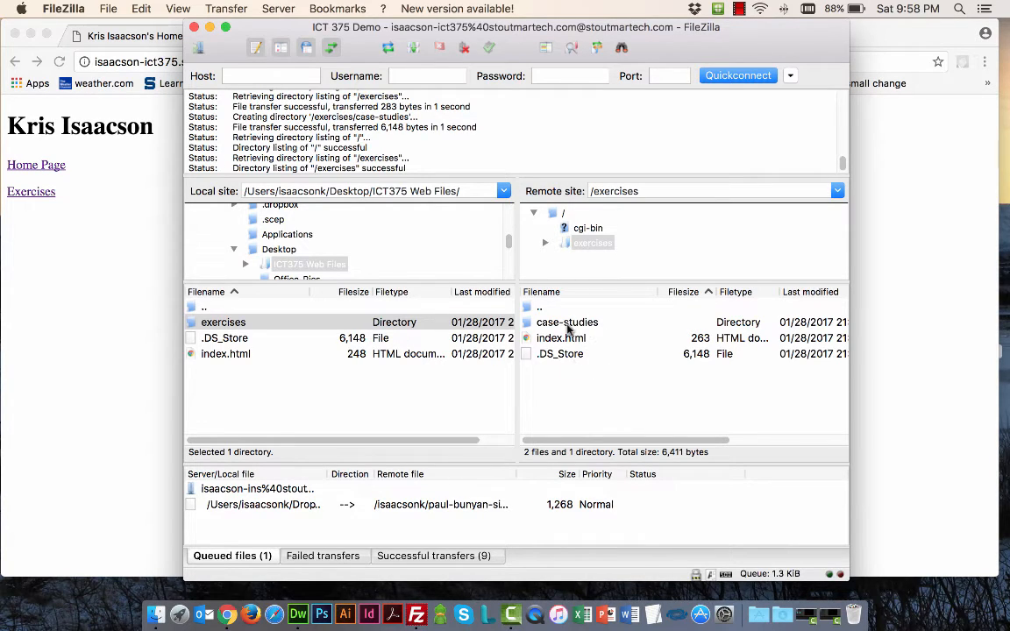
Step: Return to the remote root directory, and in Chrome open the Exercises page from the live home page
click(554, 215)
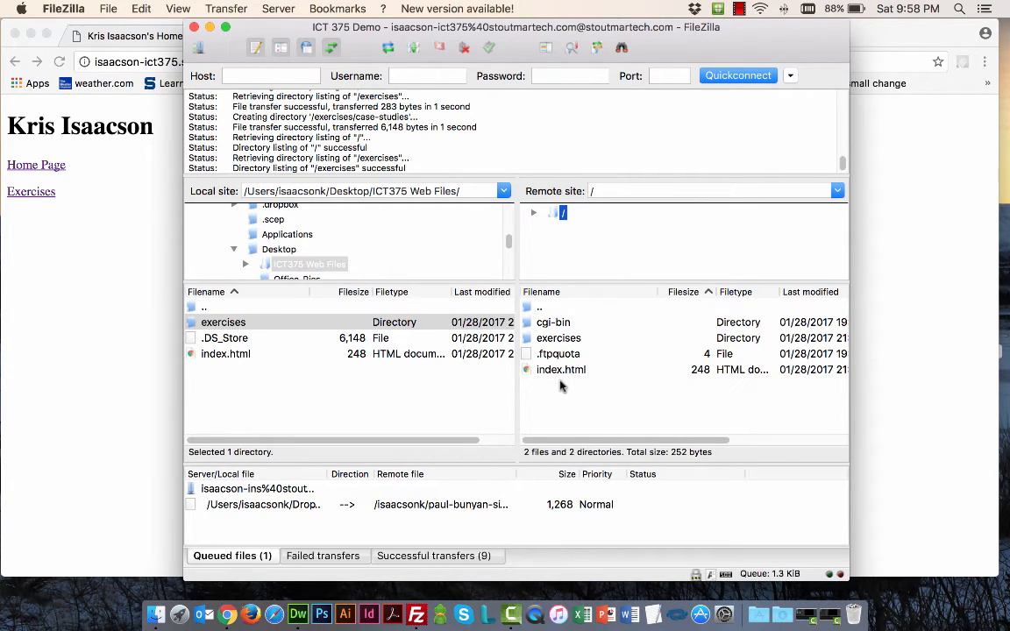
click(112, 301)
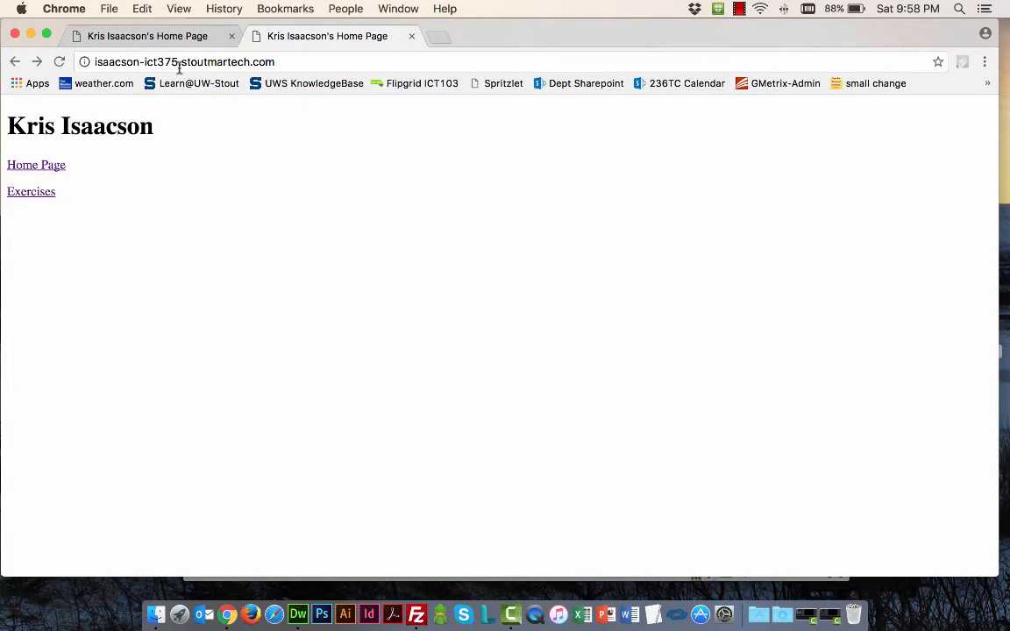
click(29, 197)
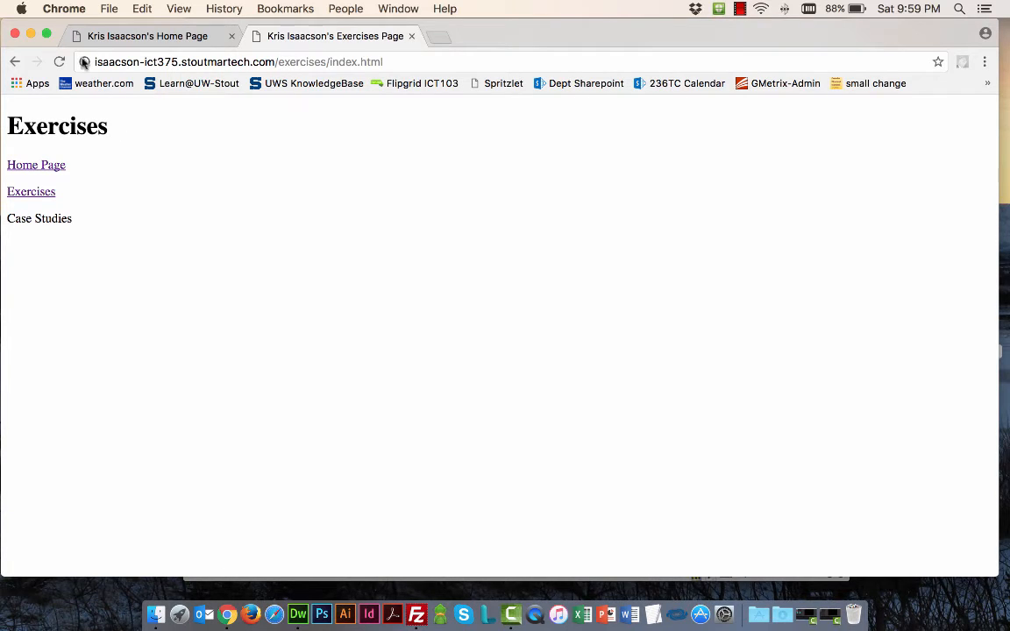
Step: Examine the domain and the exercises/index.html path in the page address against the local folder structure in Finder
drag(91, 62, 386, 61)
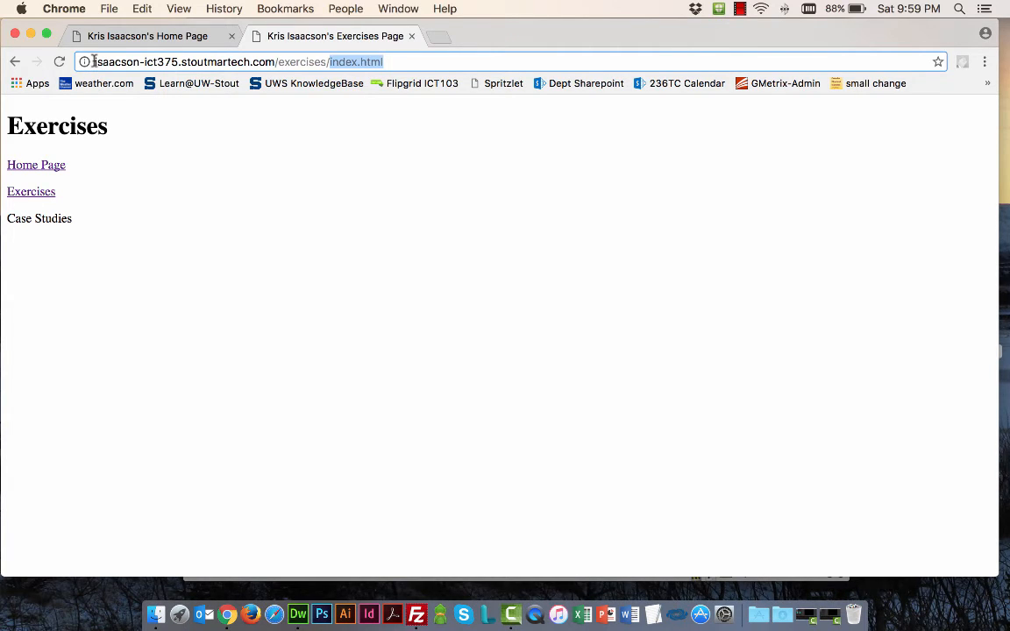
drag(278, 62, 382, 62)
drag(87, 61, 274, 61)
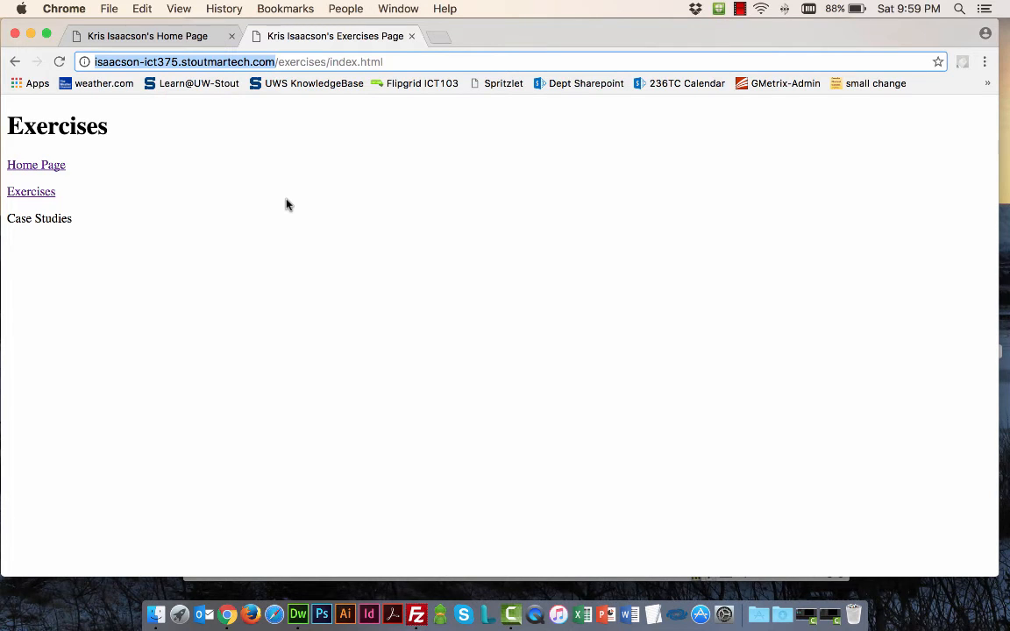
click(156, 611)
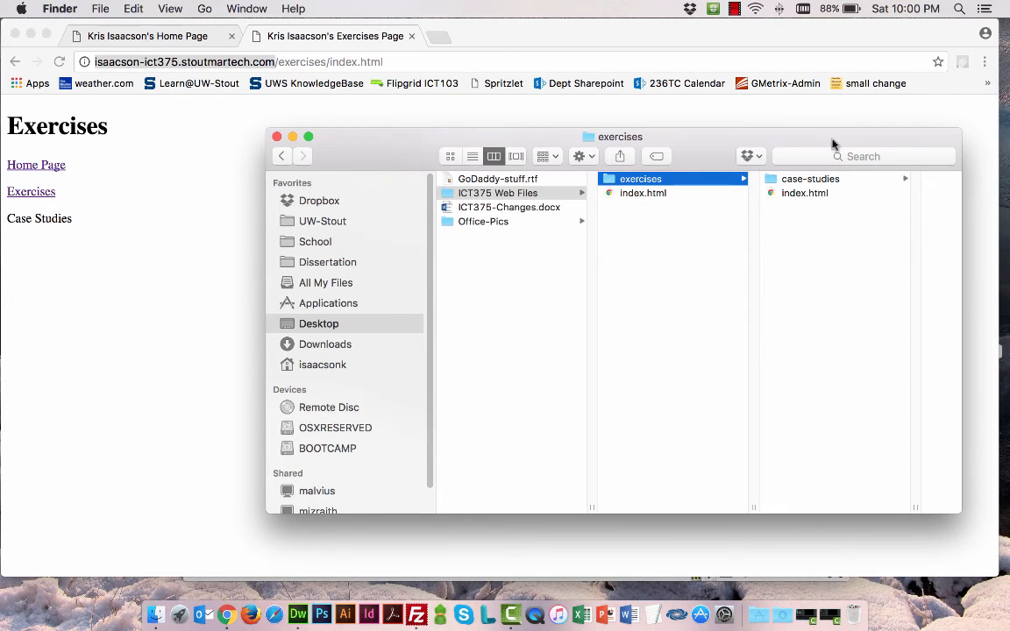
click(167, 146)
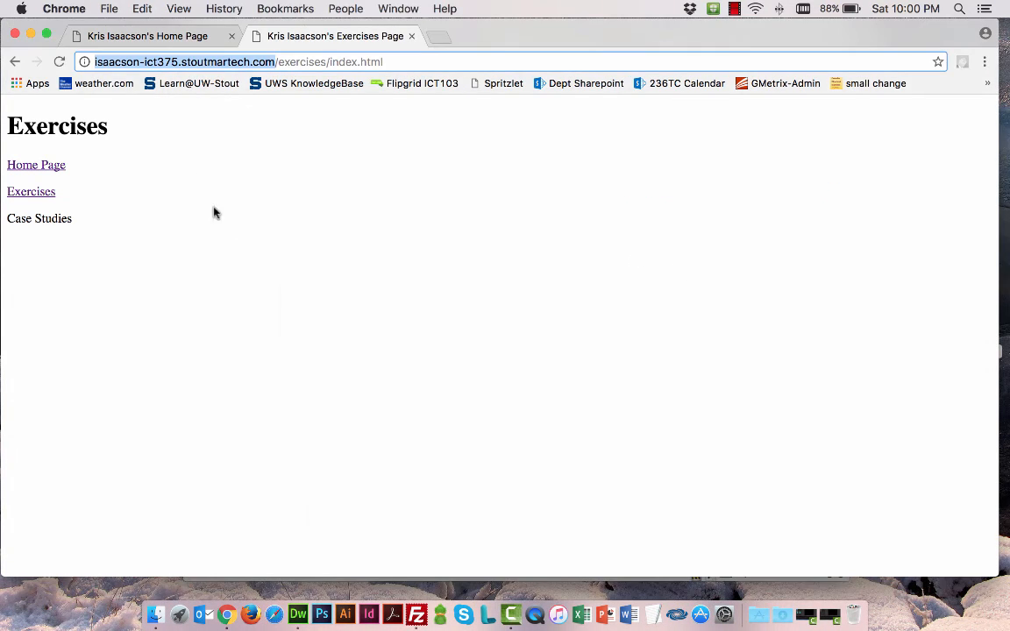
Step: In FileZilla, delete the exercises folder and its contents from the server's root directory
click(417, 614)
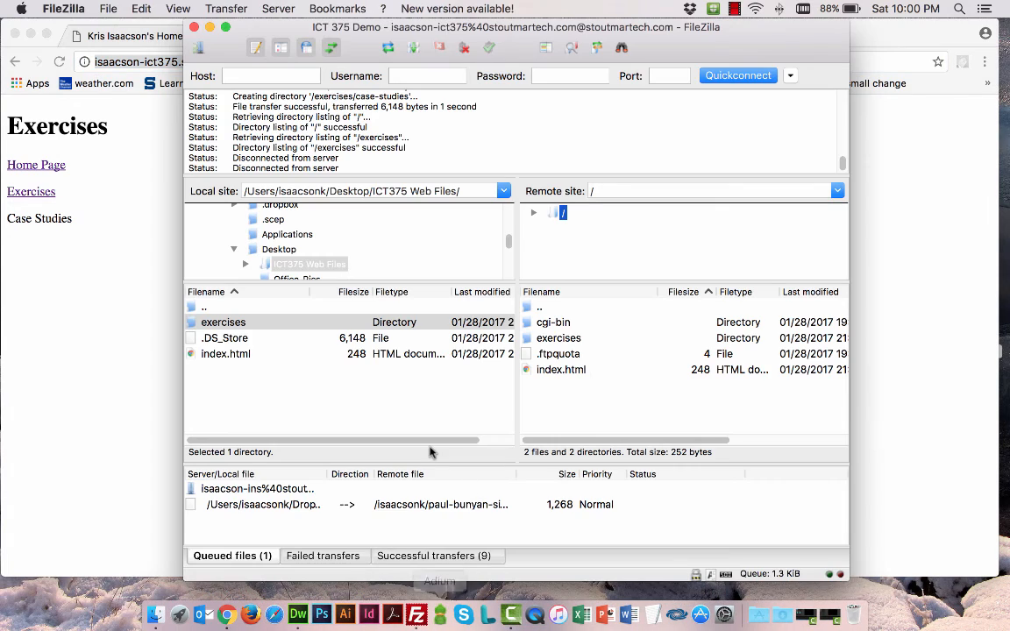
click(561, 339)
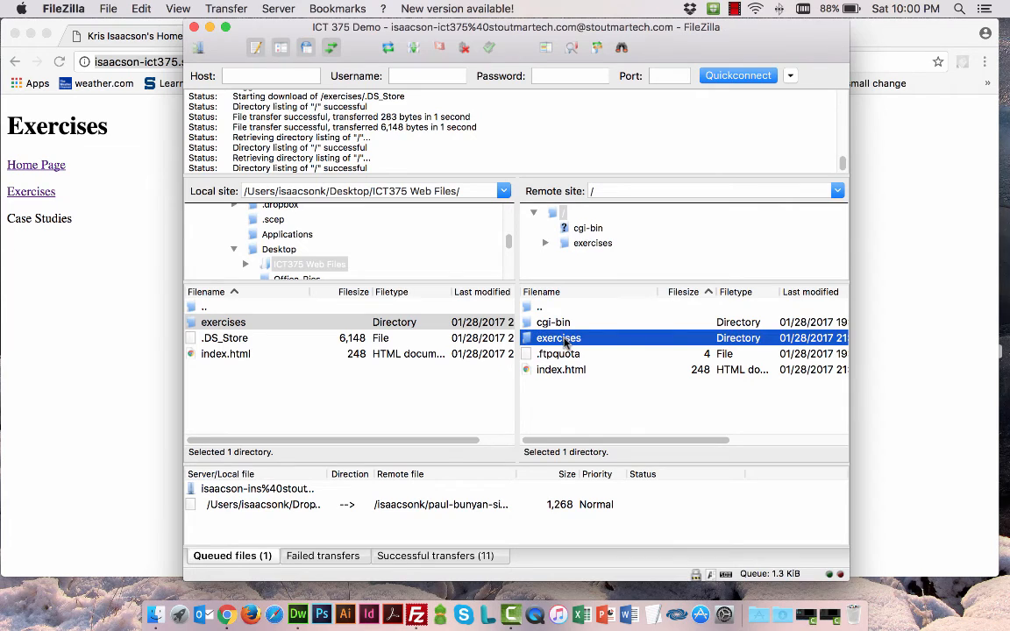
right_click(566, 342)
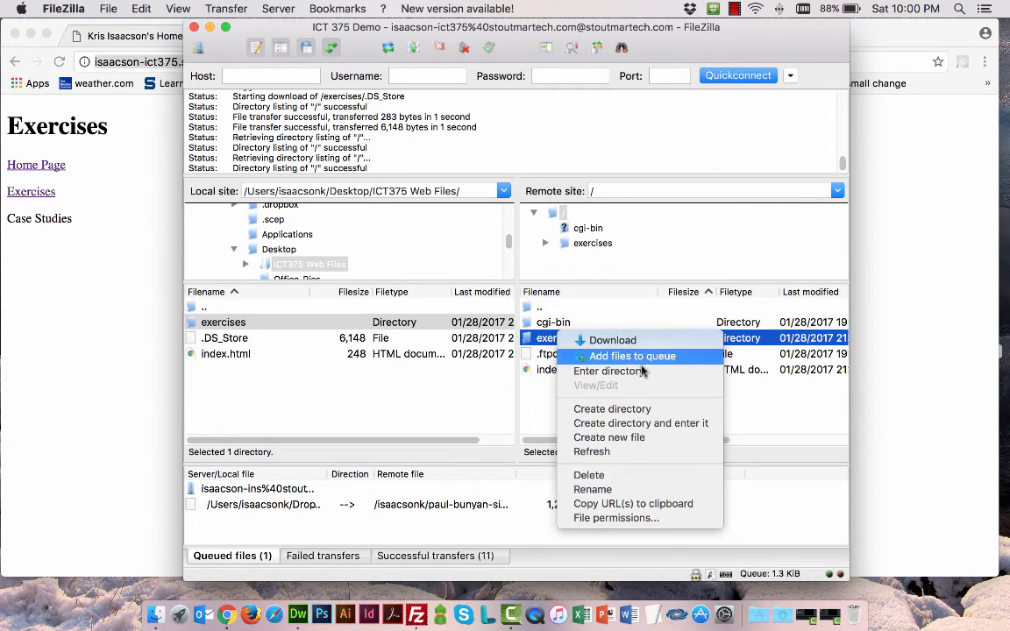
click(633, 478)
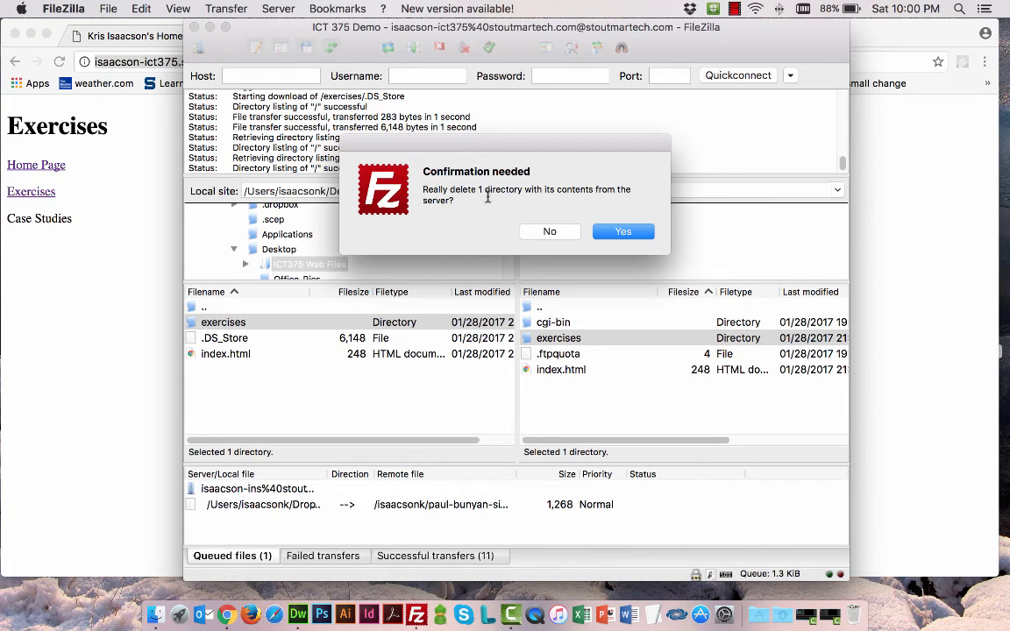
click(618, 231)
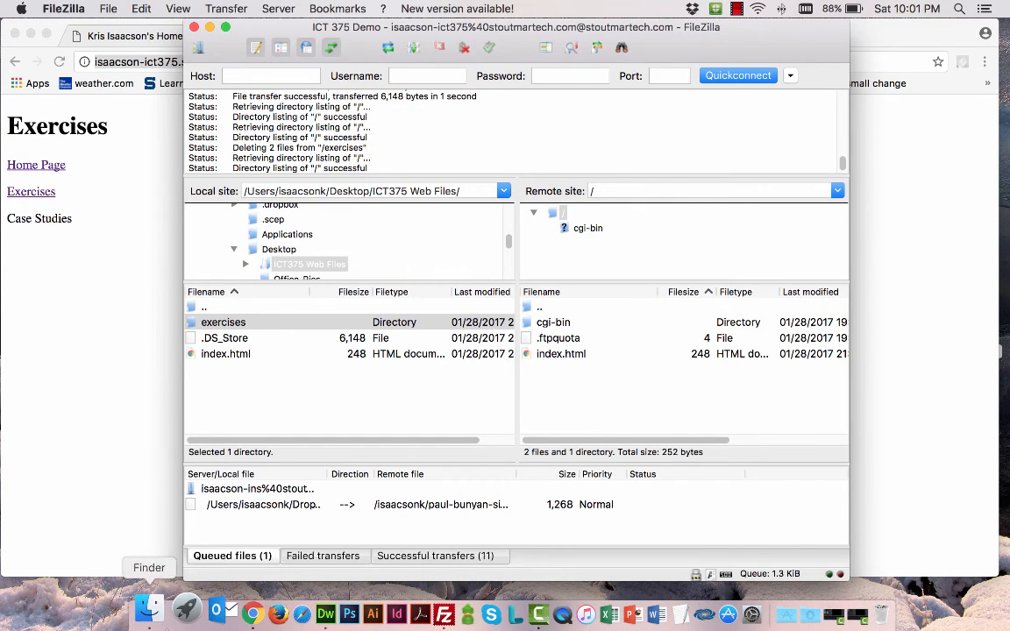
Step: Arrange a narrowed Finder window beside FileZilla and upload the exercises folder from Finder to the remote root directory
click(159, 617)
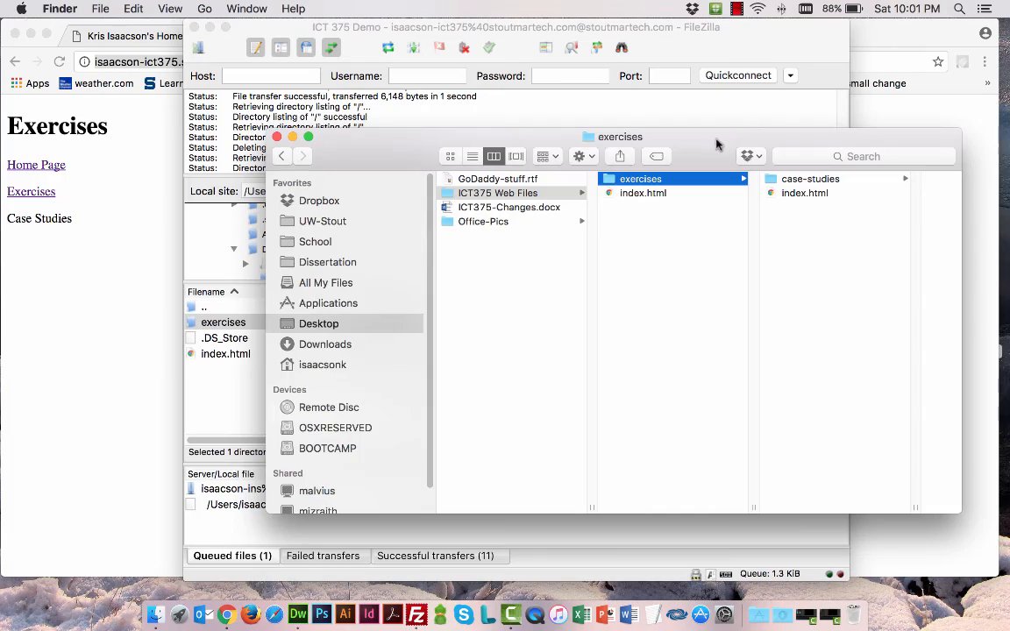
drag(714, 144, 455, 105)
drag(458, 29, 577, 46)
click(196, 258)
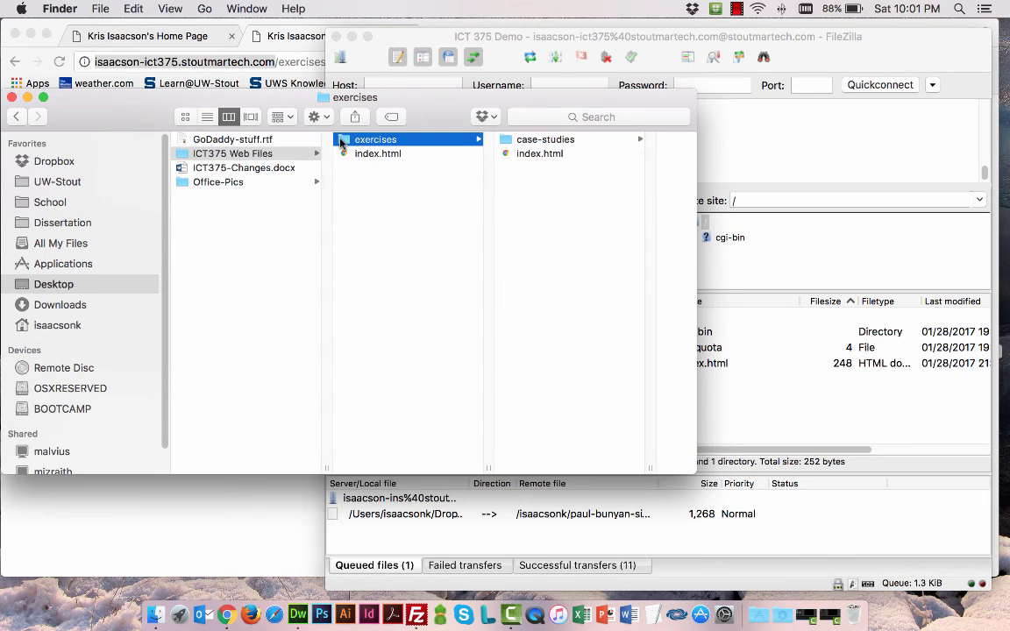
drag(697, 226, 531, 231)
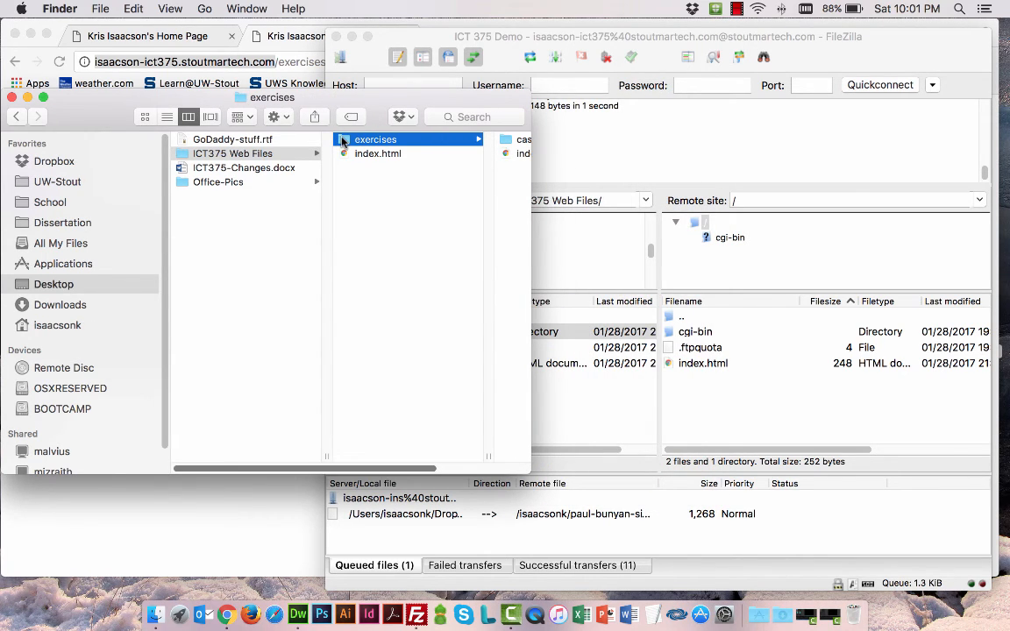
drag(342, 141, 733, 400)
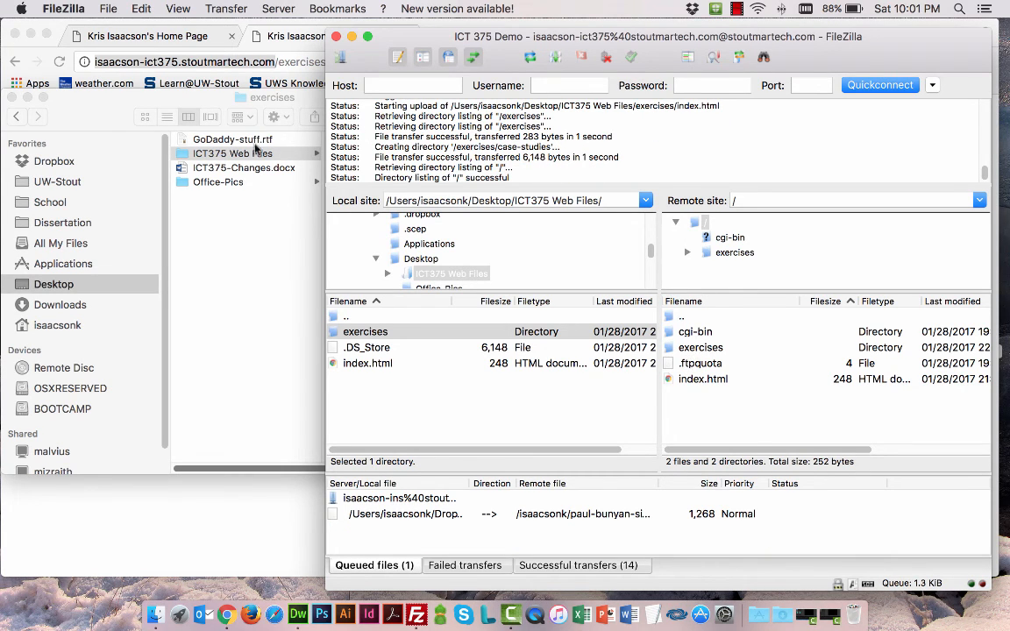
Step: Try to copy the exercises folder from the remote root directory directly into the Finder window
click(98, 106)
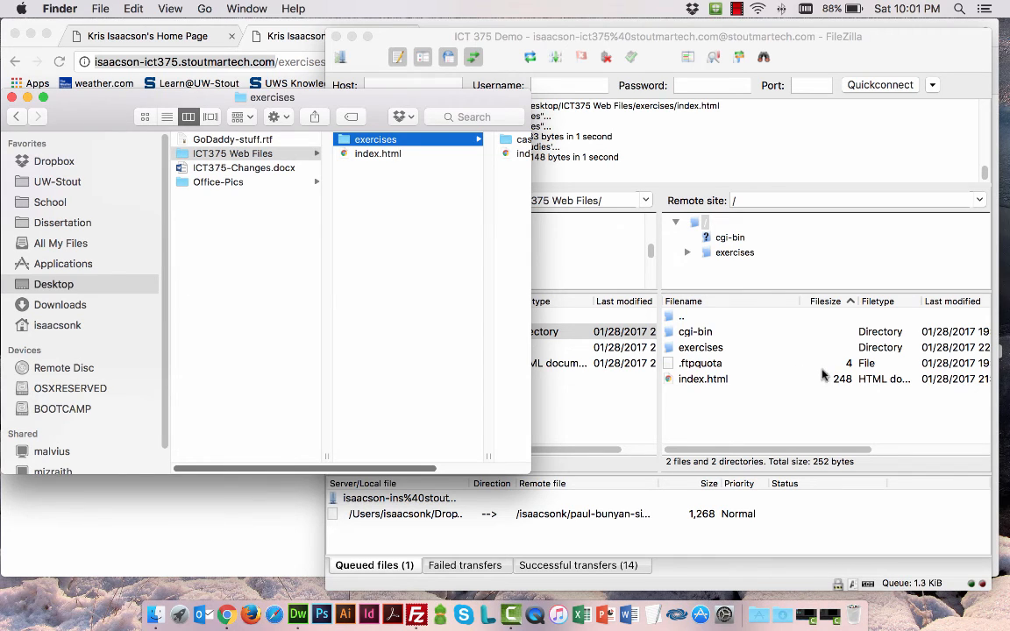
drag(704, 348, 237, 235)
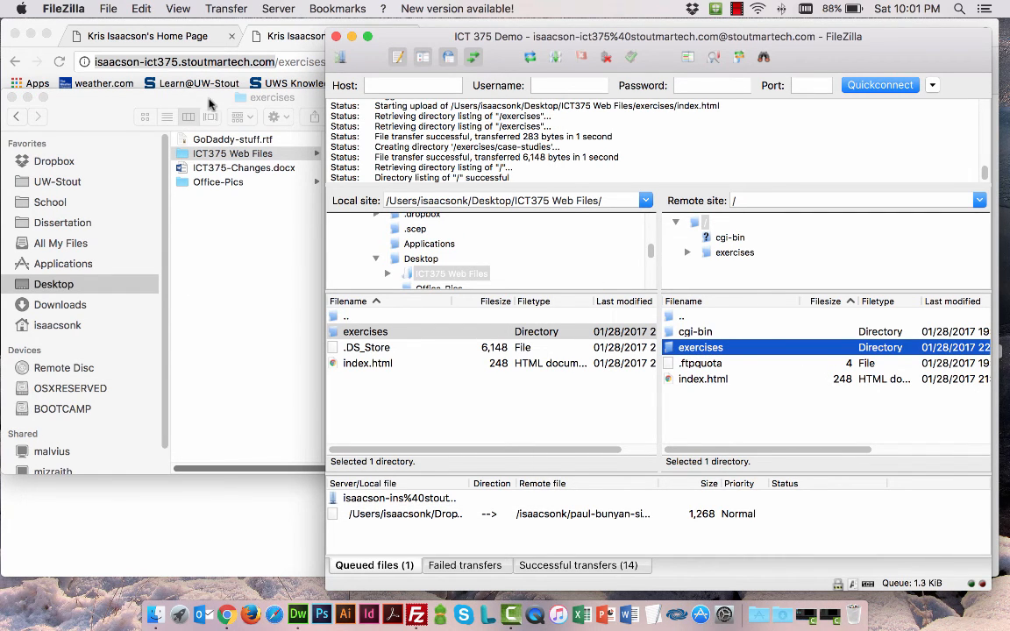
click(211, 104)
Step: Download the remote exercises folder into the local ICT375 Web Files folder, overwriting existing files for the current queue only
click(671, 349)
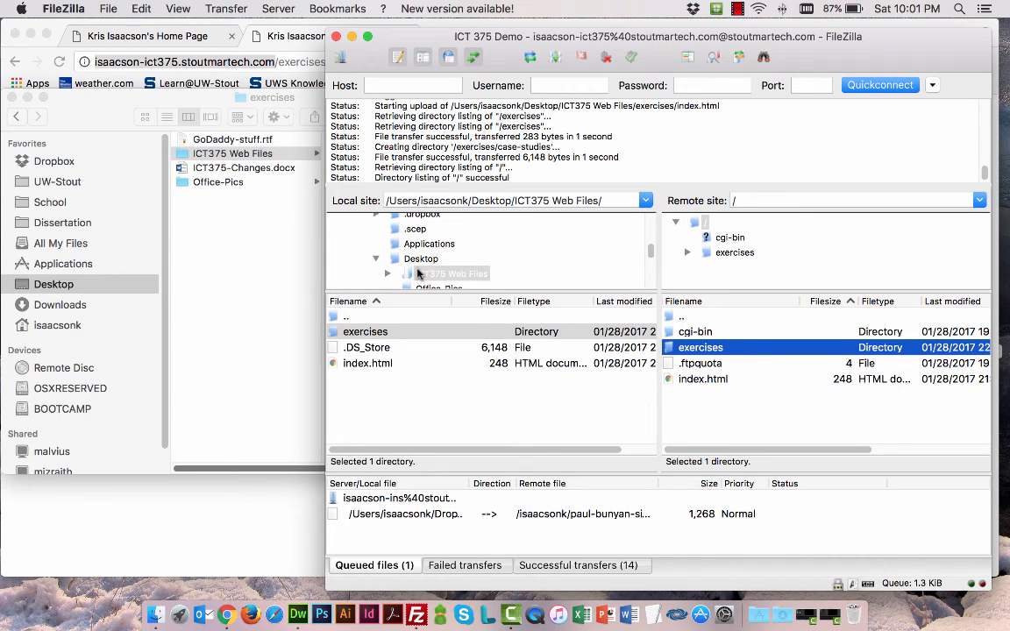
right_click(691, 351)
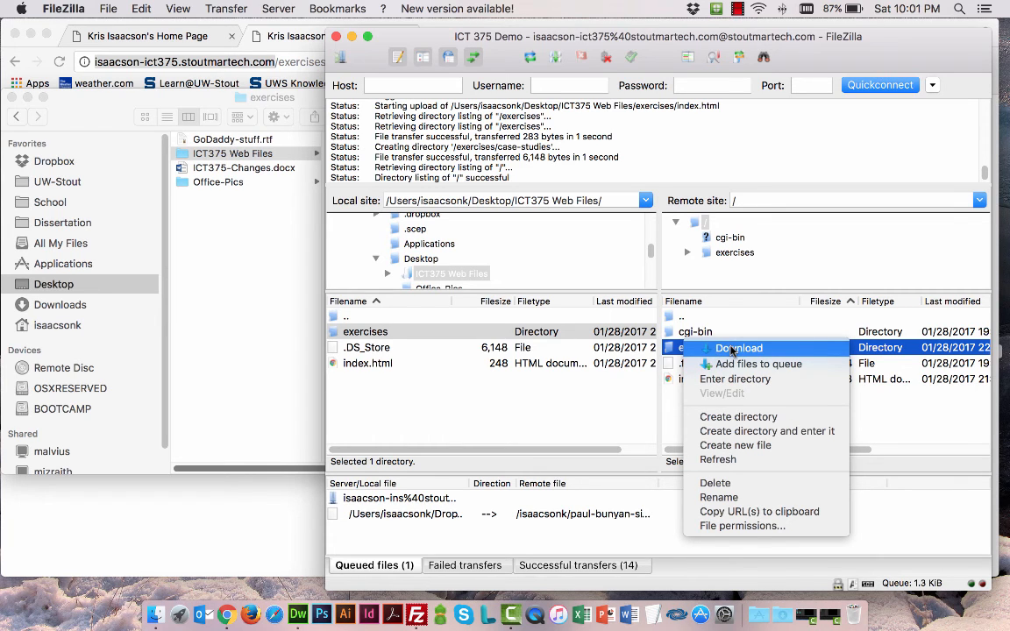
click(732, 349)
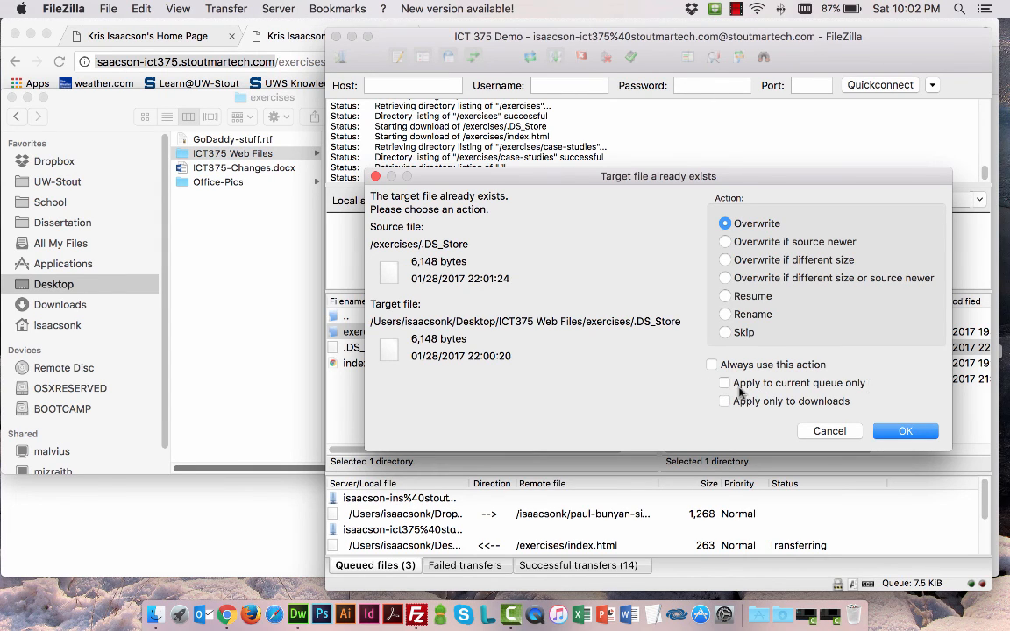
click(724, 383)
click(903, 431)
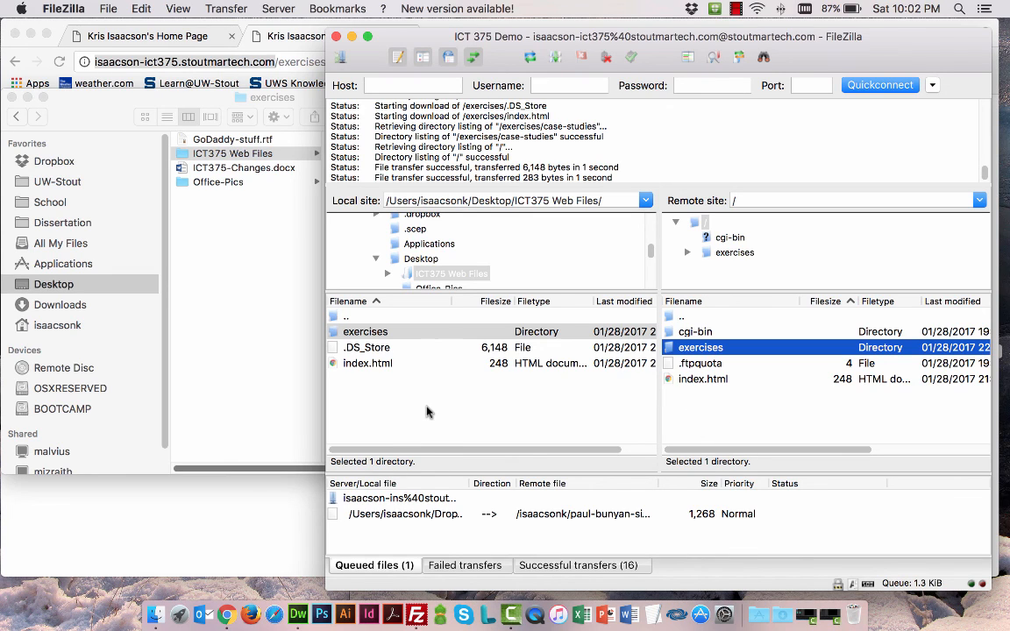
Step: Switch to Chrome and select the complete address of the live Exercises page
click(211, 478)
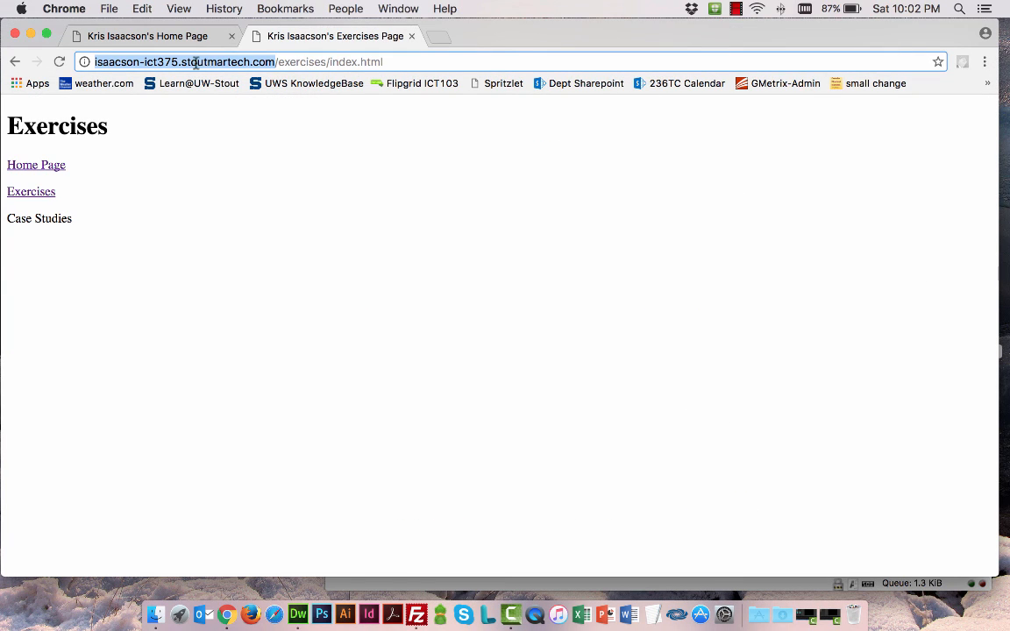
click(142, 62)
triple_click(141, 62)
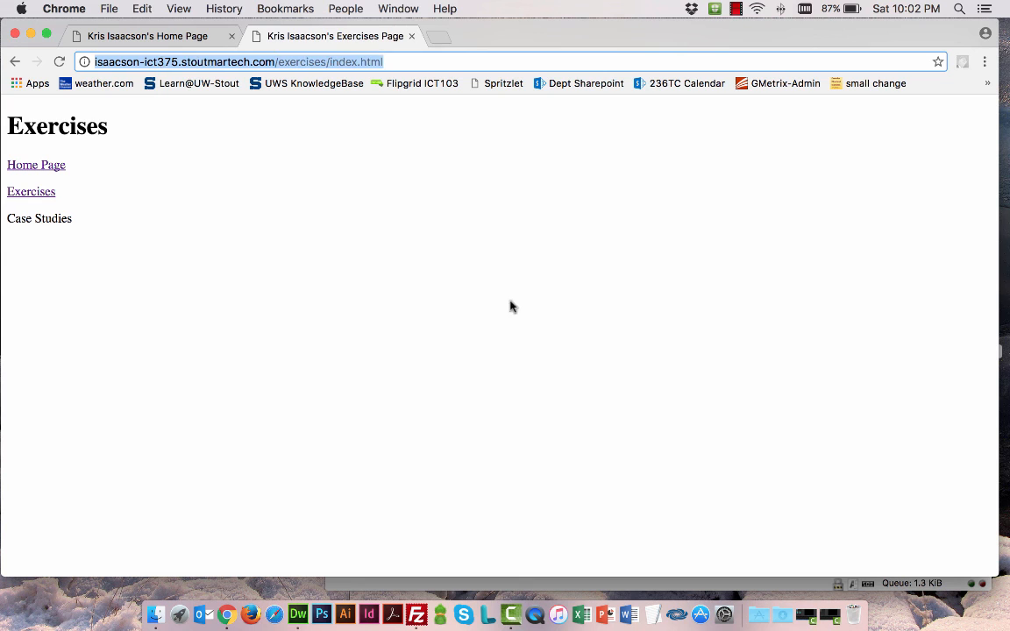